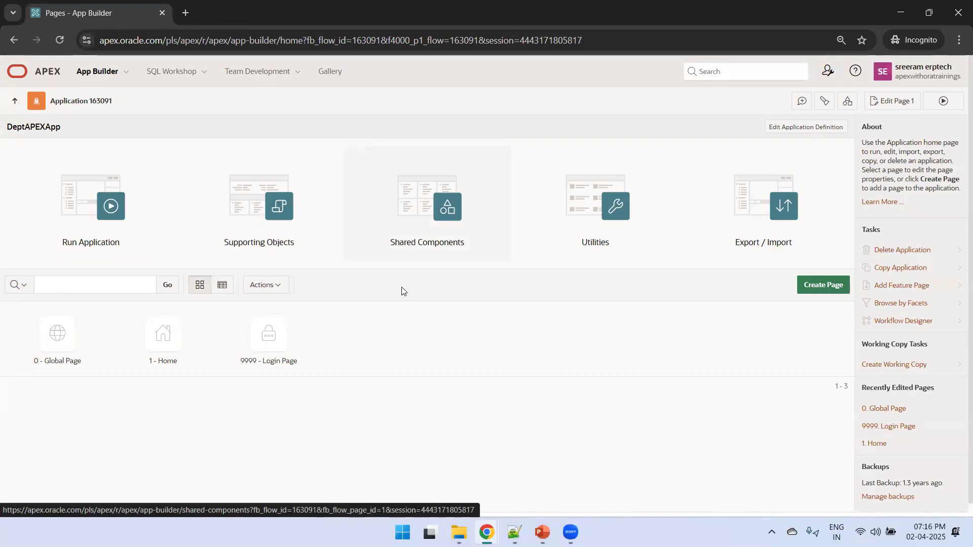
Create an Interactive Report page named DeptInteractiveReport in Normal mode, using a local database table as its source.
left_click(807, 289)
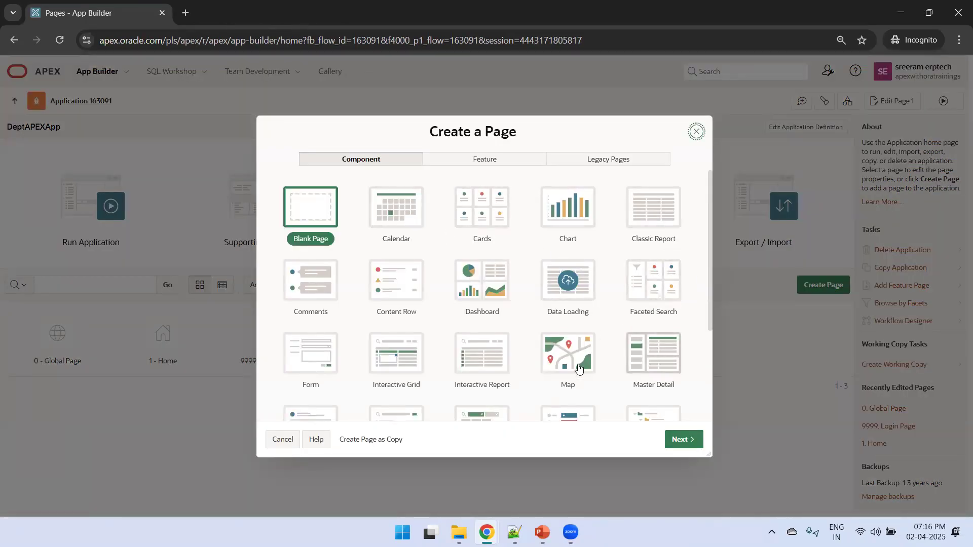
left_click(477, 361)
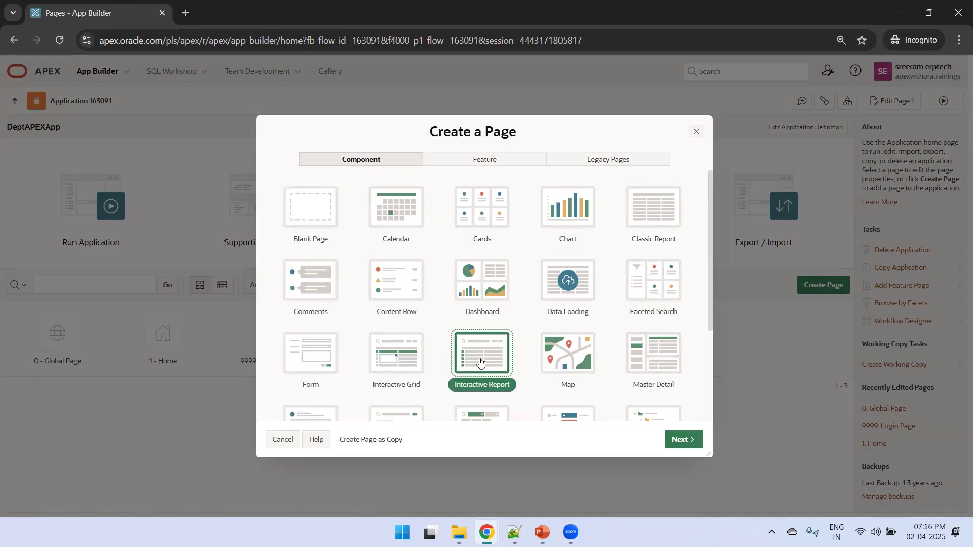
key("Return")
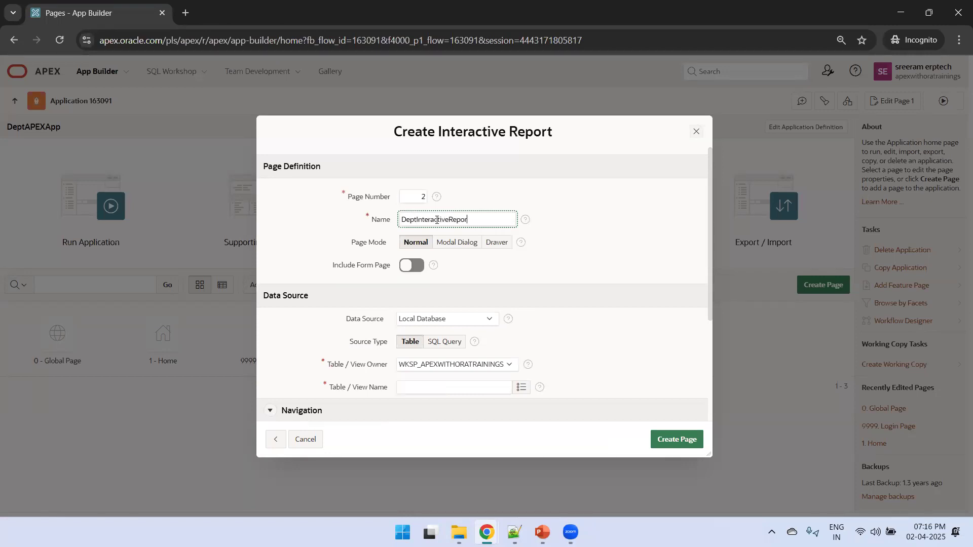
left_click(431, 389)
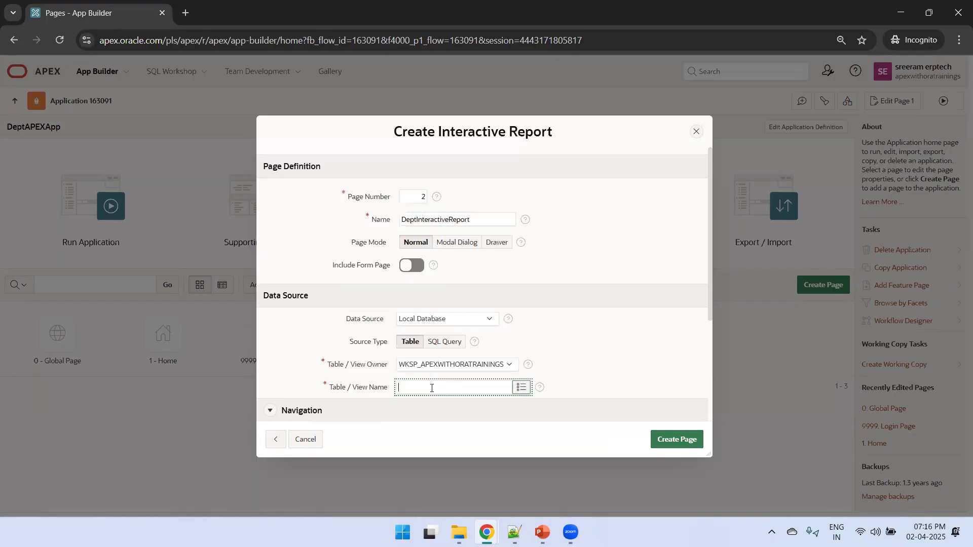
left_click(676, 437)
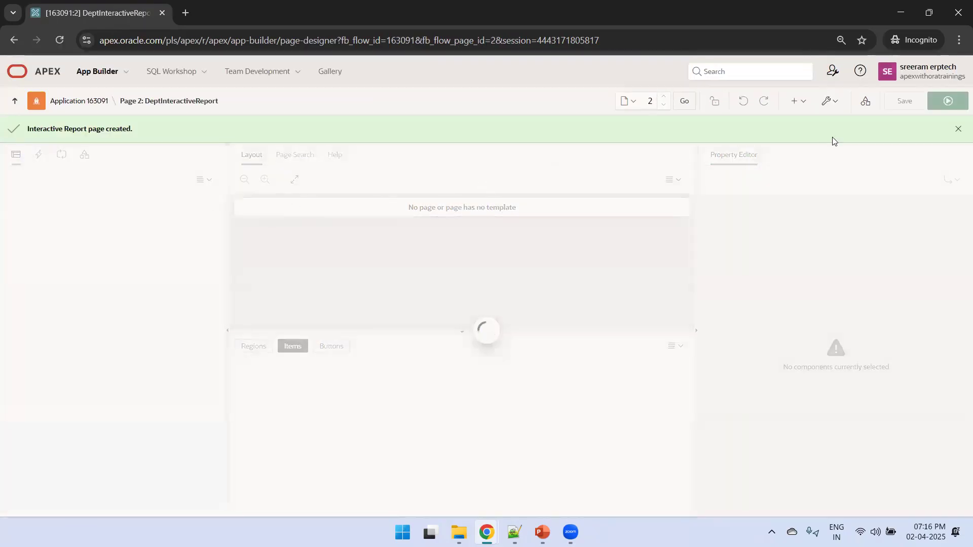
Run the new report page, sign in with the saved username and password, and expand the application's navigation menu.
left_click(935, 102)
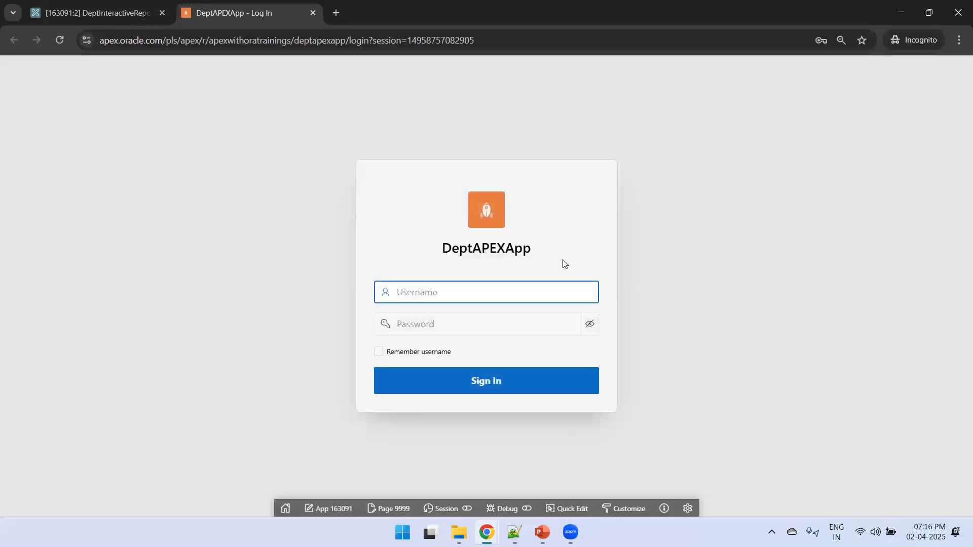
left_click(482, 297)
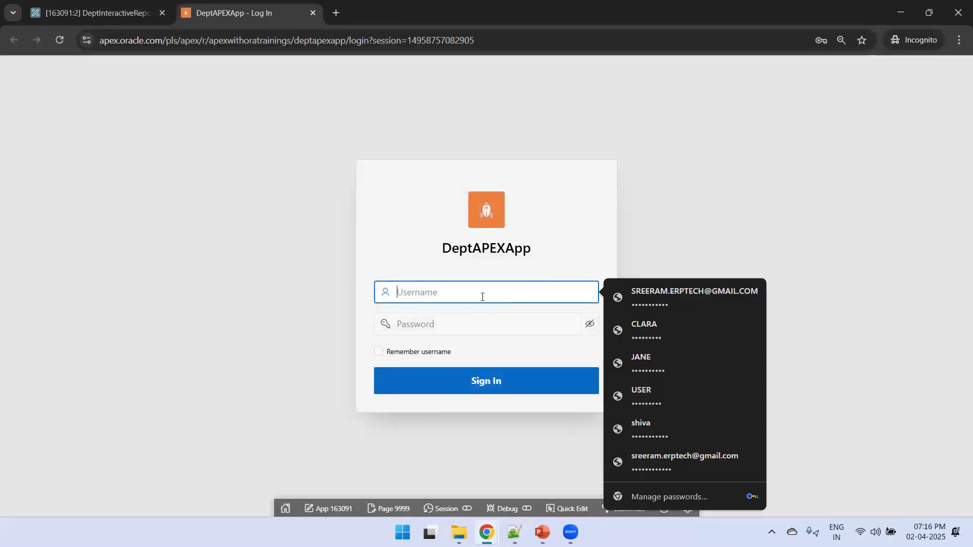
left_click(675, 299)
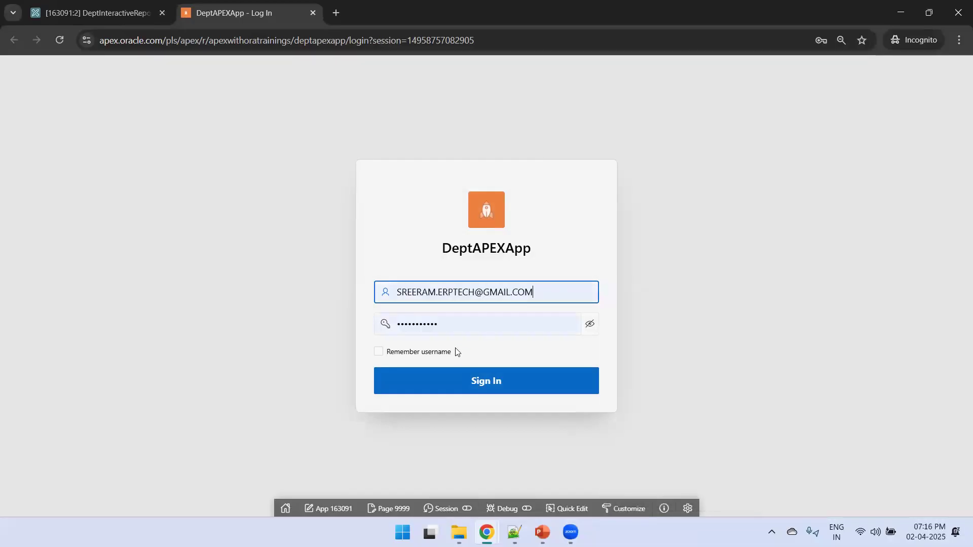
left_click(459, 375)
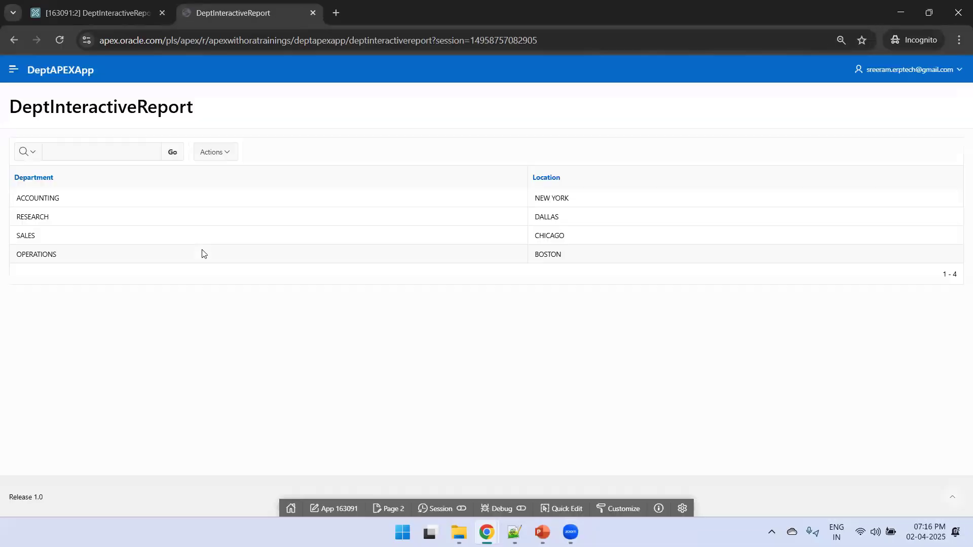
left_click(13, 69)
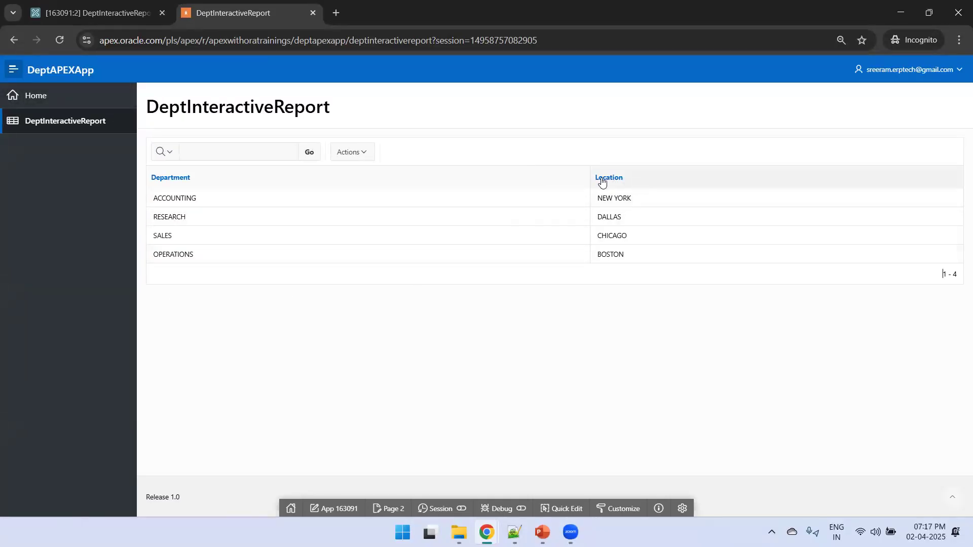
Return to the DeptAPEXApp application home in App Builder and create a working copy named Dept-WC-001.
key("ctrl+Tab")
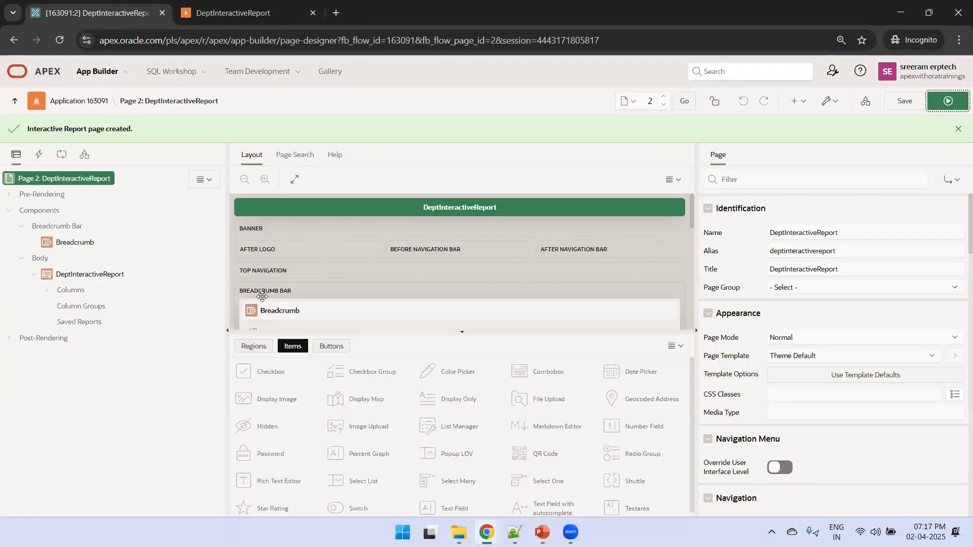
left_click(86, 103)
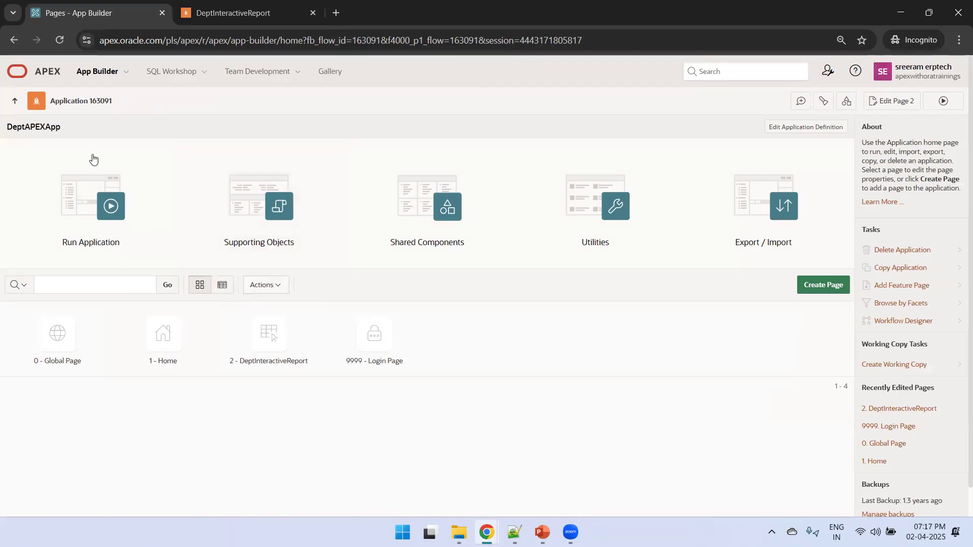
double_click(44, 128)
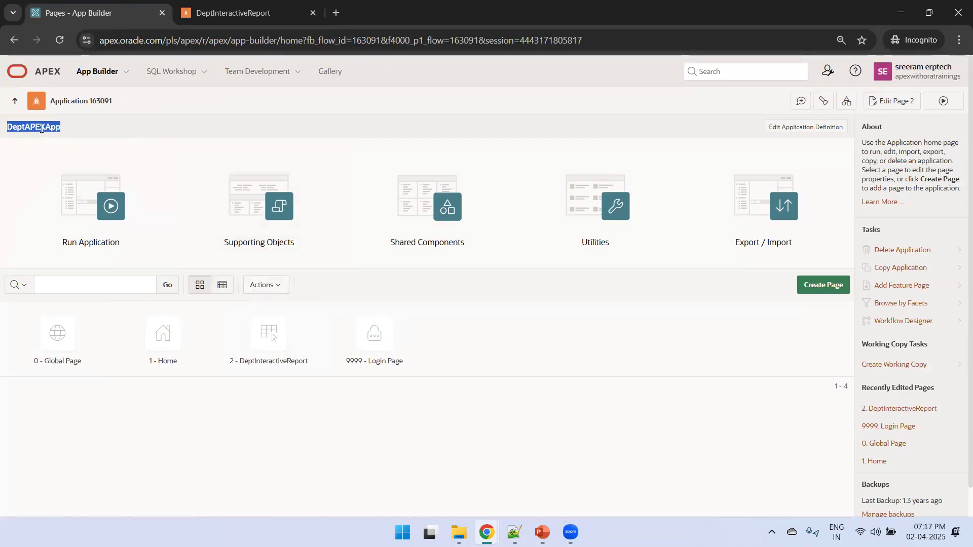
left_click(911, 364)
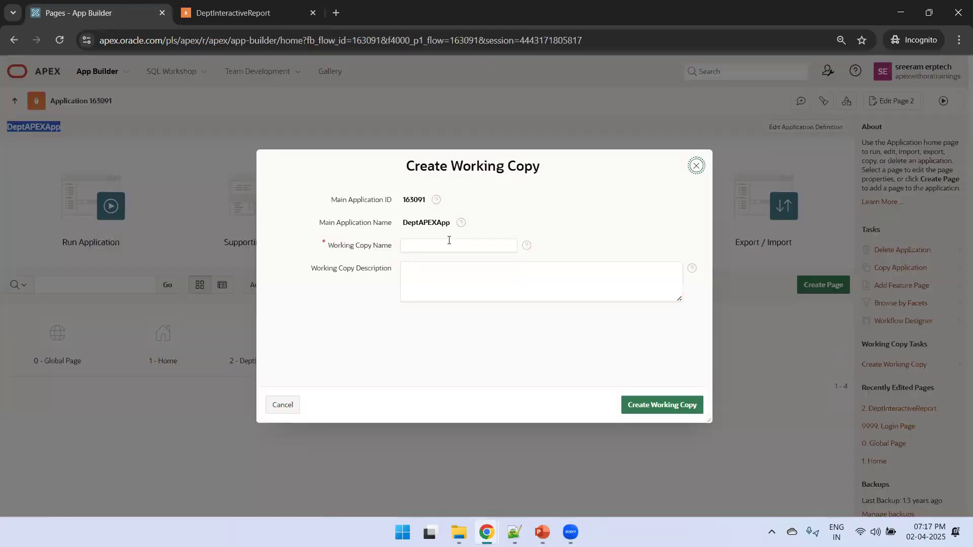
left_click(450, 246)
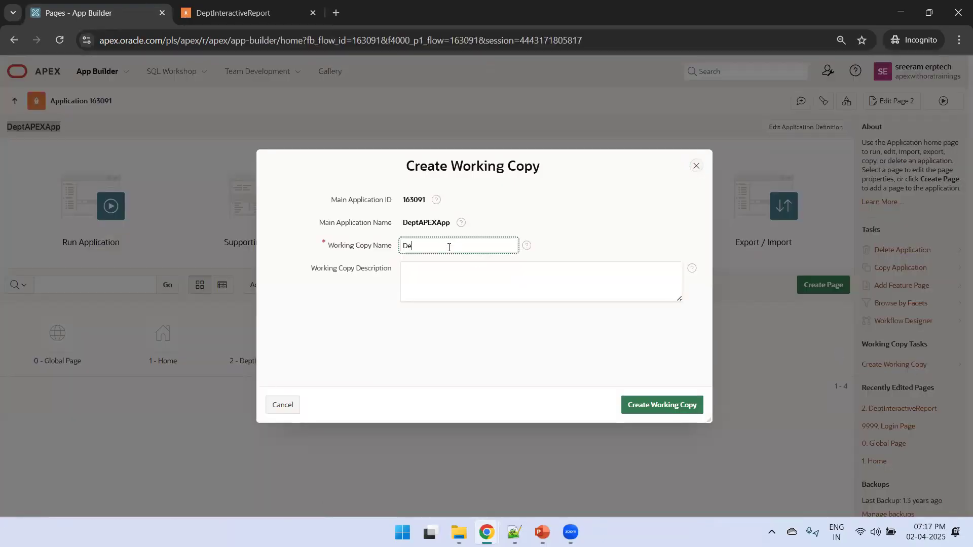
type("Dept-WC-001")
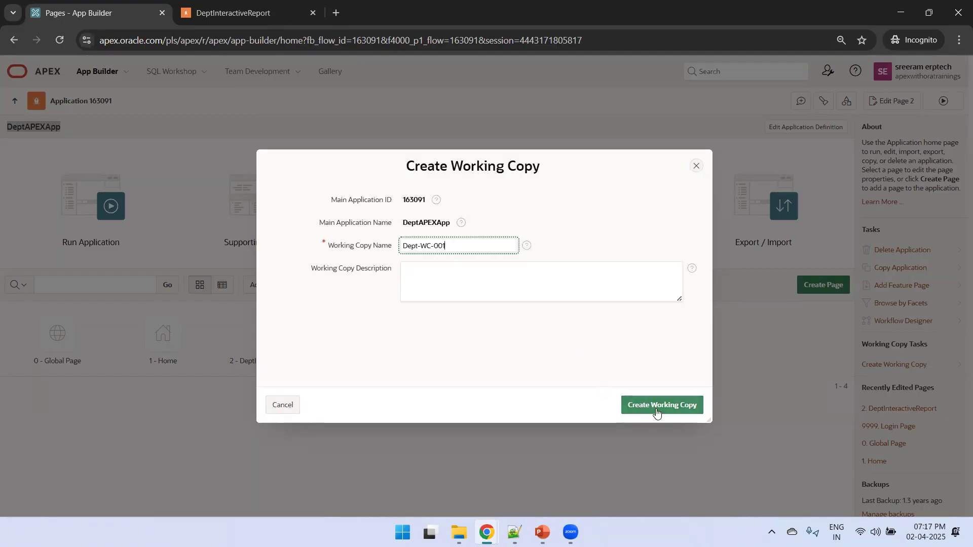
left_click(656, 405)
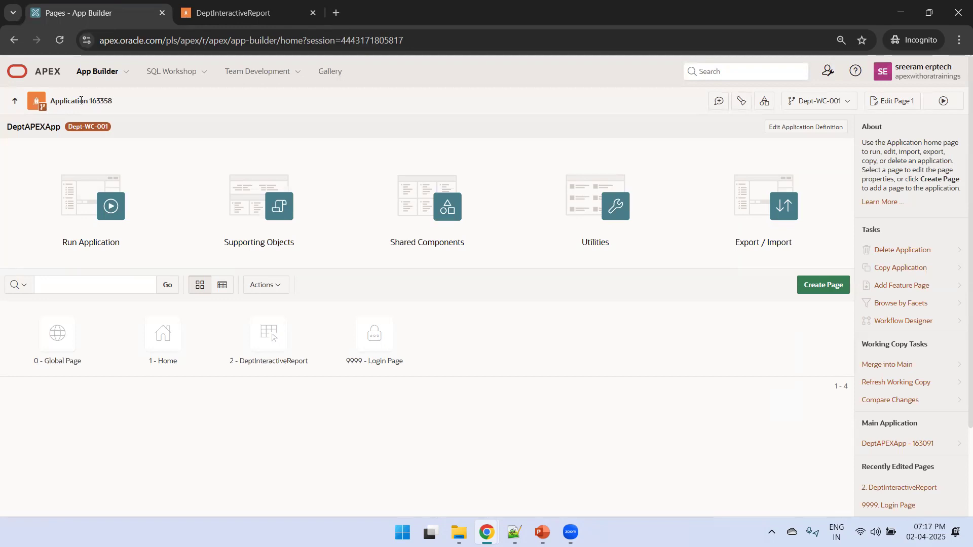
Open the main version of DeptAPEXApp from the application list and read the notice about making changes.
left_click(93, 75)
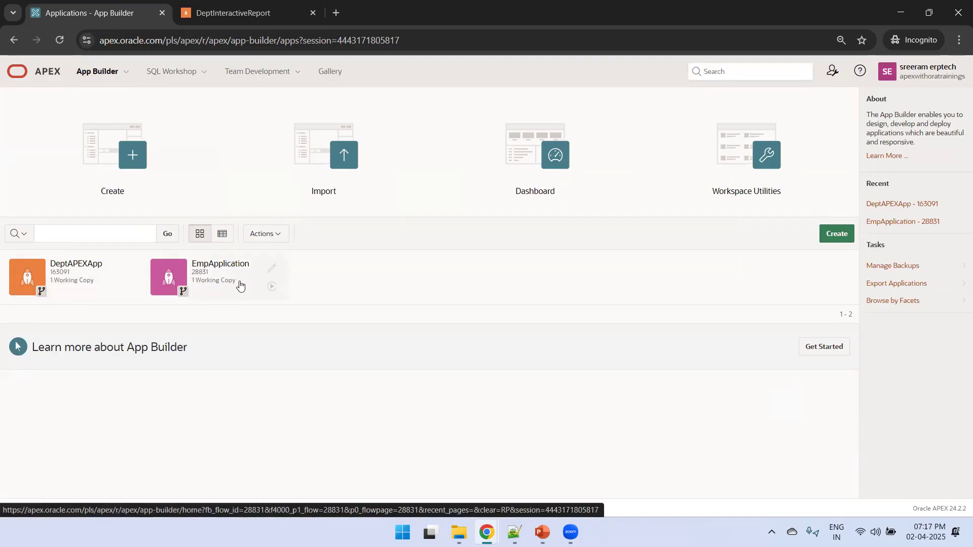
left_click(30, 274)
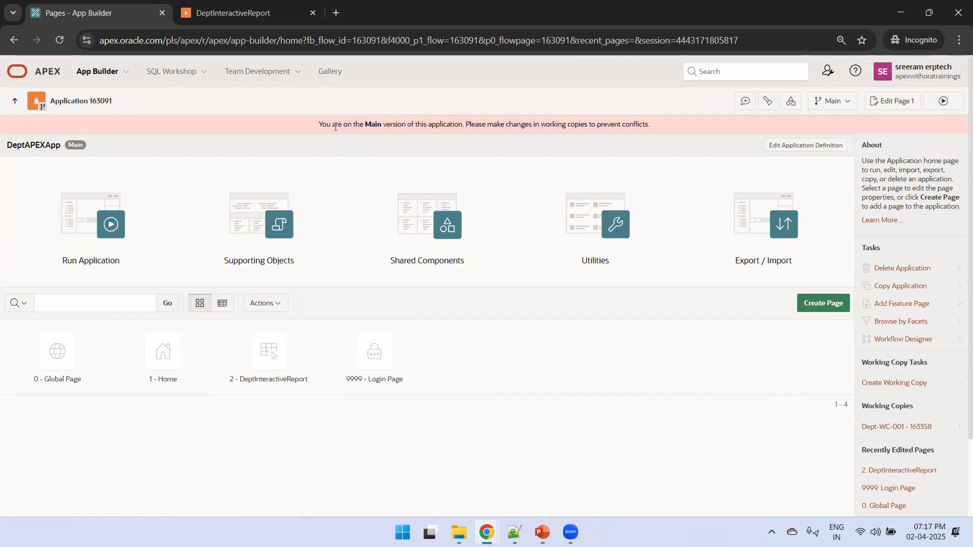
left_click_drag(321, 124, 497, 124)
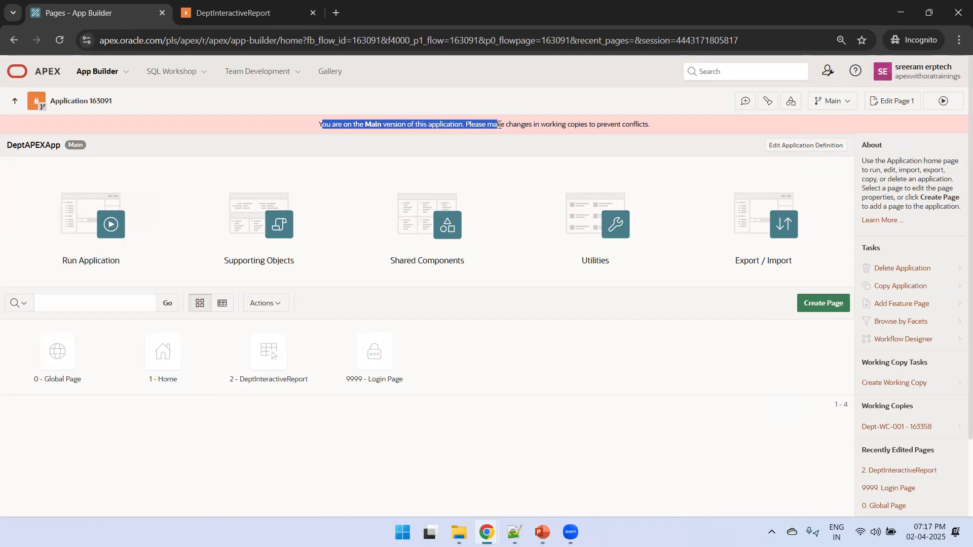
left_click(675, 155)
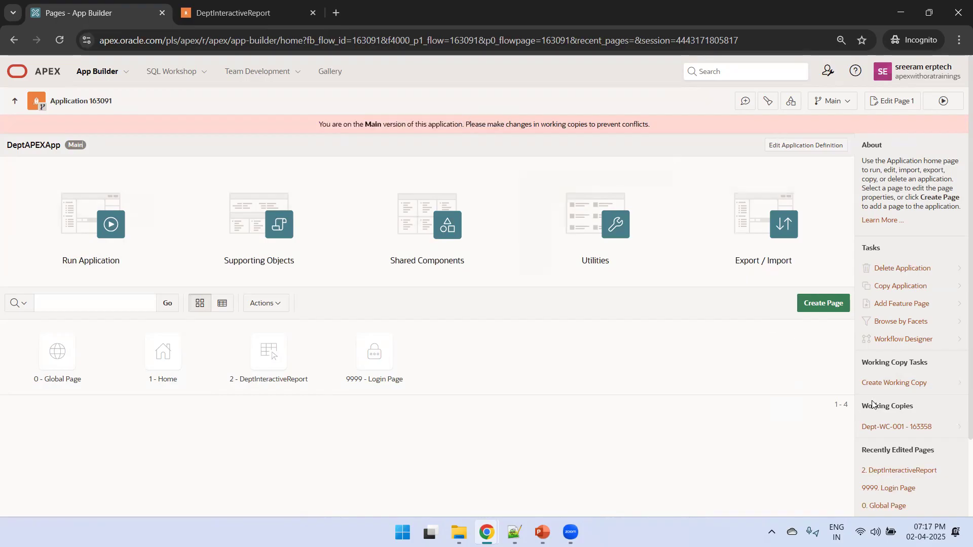
Create a second working copy of DeptAPEXApp named Dept-WC-002.
left_click(897, 383)
left_click(445, 246)
type("Dept-W")
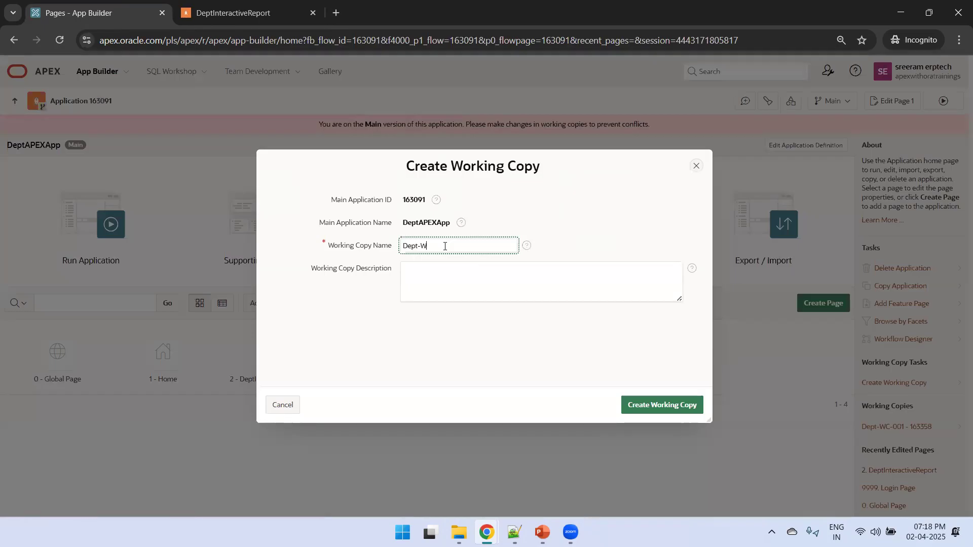
type("C-002")
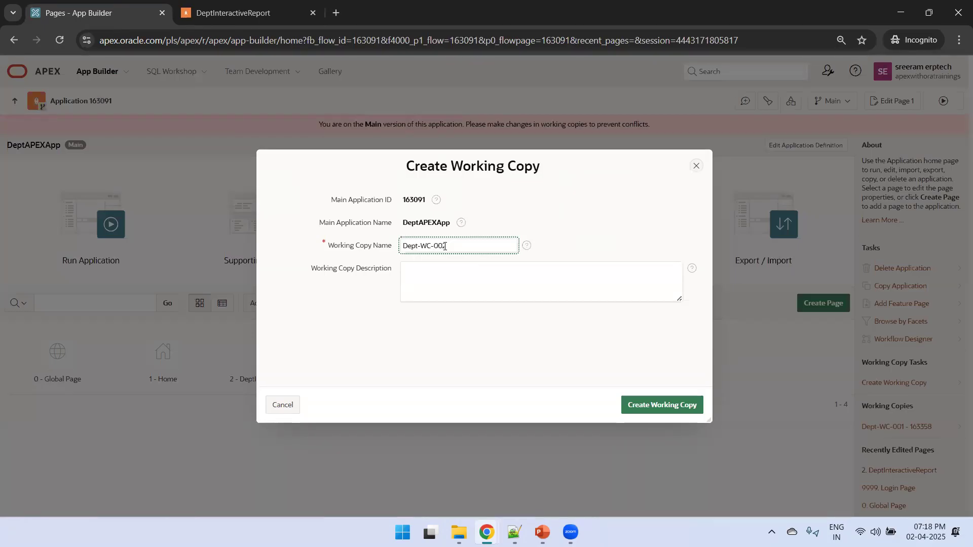
left_click(684, 406)
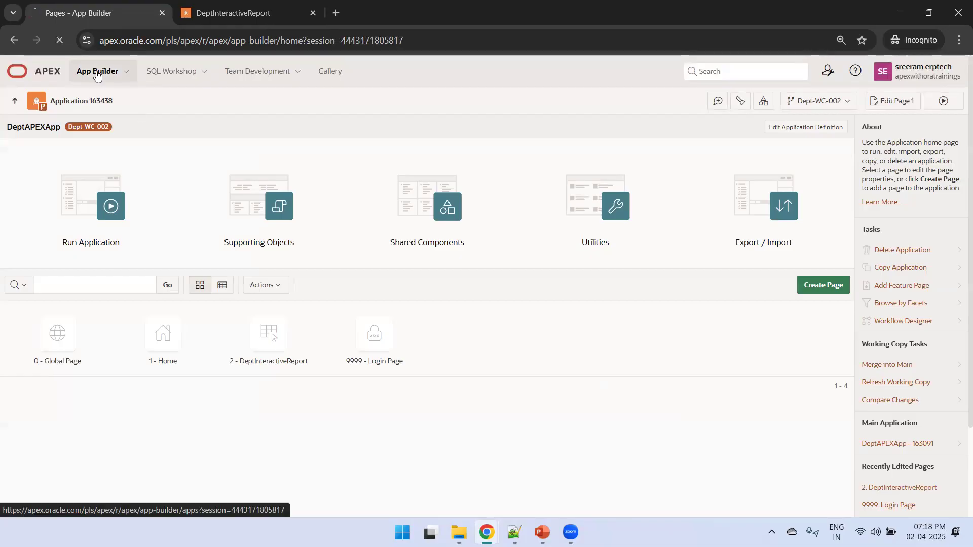
Reopen the main DeptAPEXApp from the application list and switch to its working copy Dept-WC-001.
left_click(118, 83)
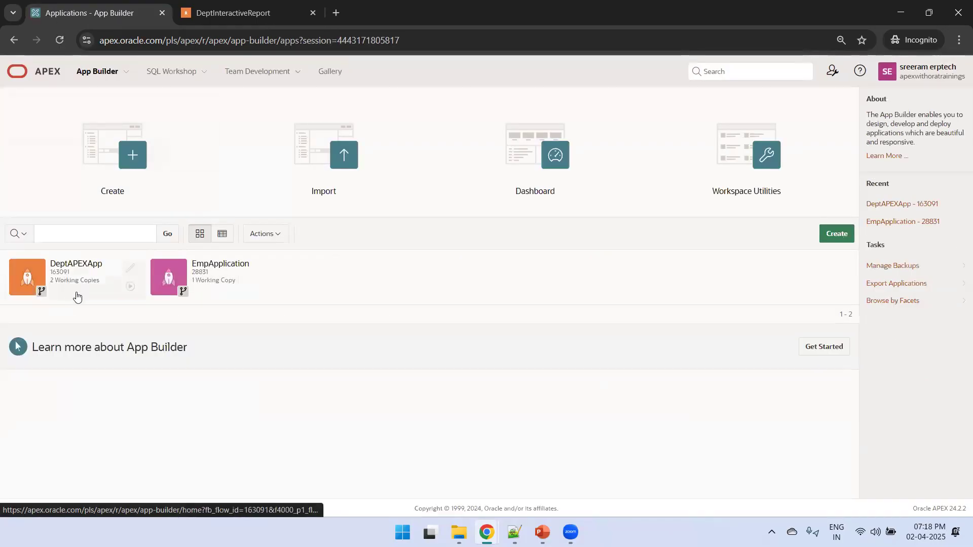
left_click(42, 293)
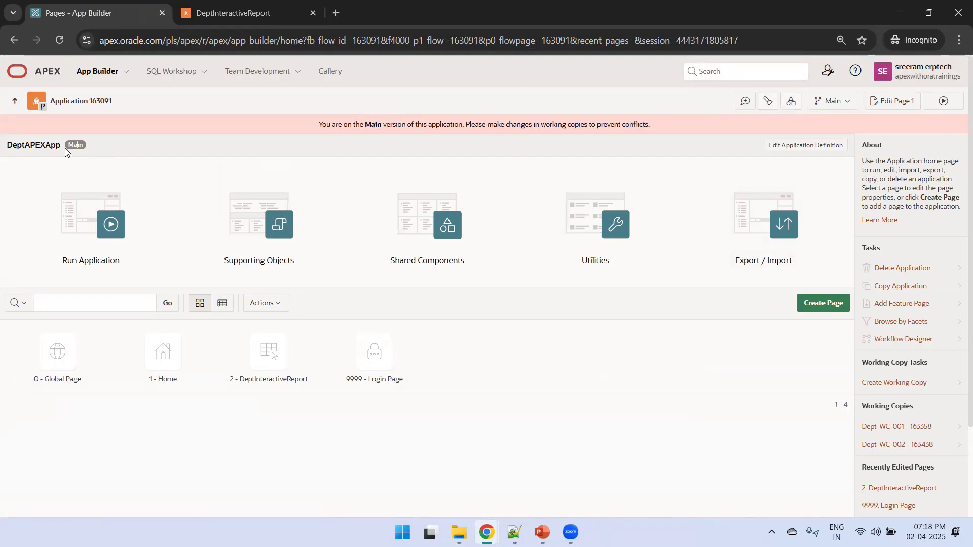
double_click(34, 145)
left_click(144, 157)
left_click(845, 106)
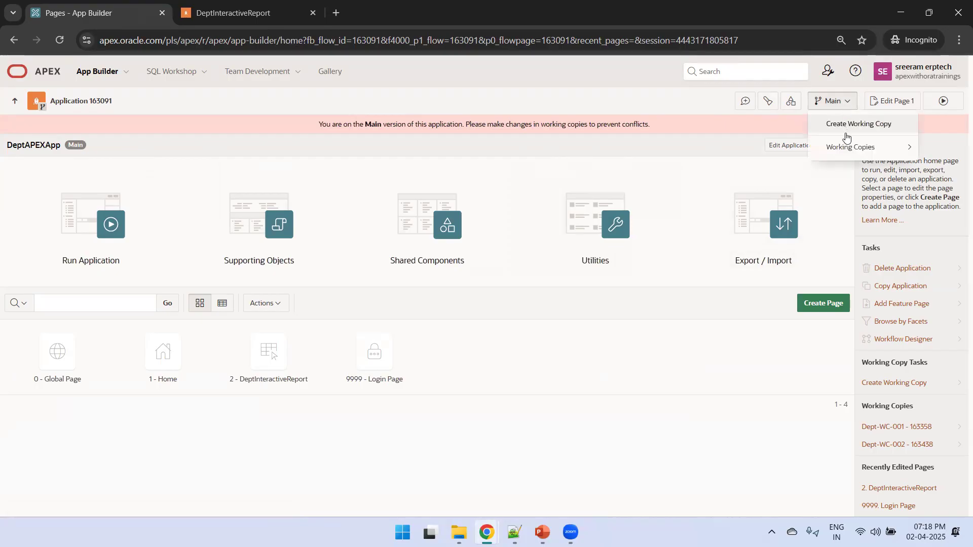
mouse_move(849, 152)
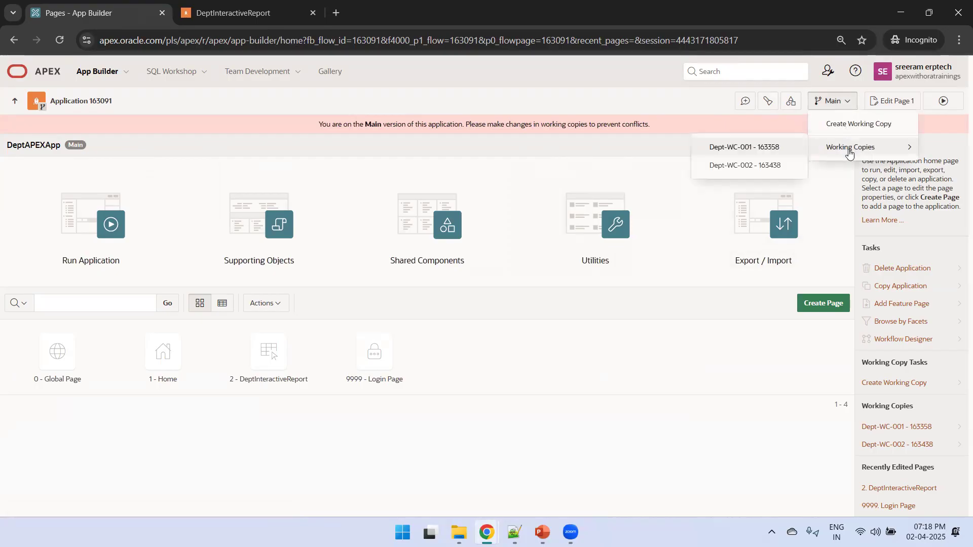
left_click(752, 148)
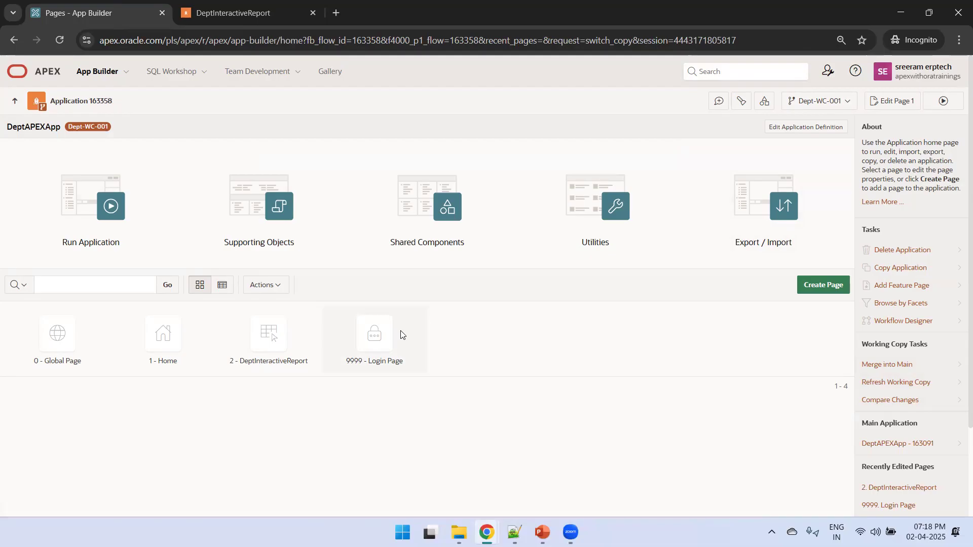
Open the DeptInteractiveReport page for editing, expand its report columns, and inspect the DNAME and DEPTNO column settings.
left_click(288, 346)
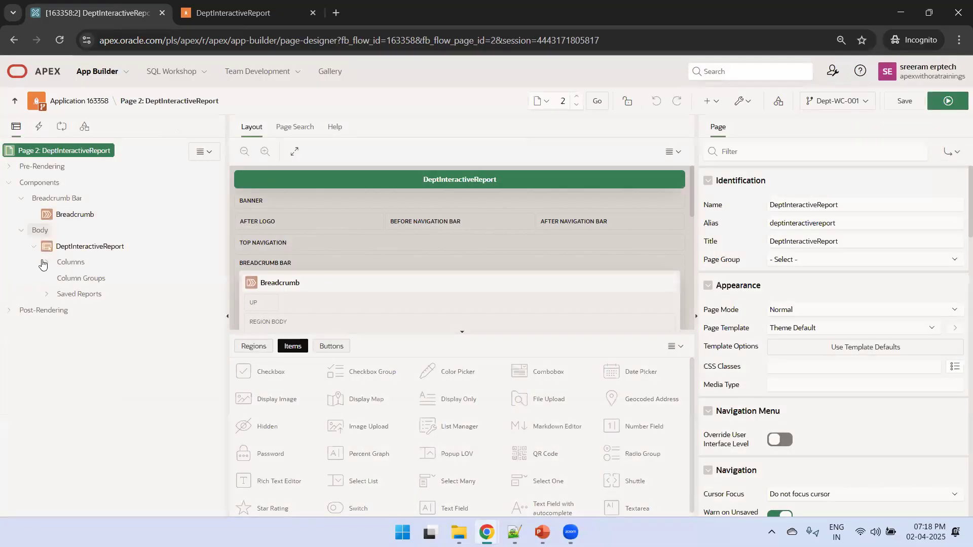
left_click(47, 262)
left_click(94, 294)
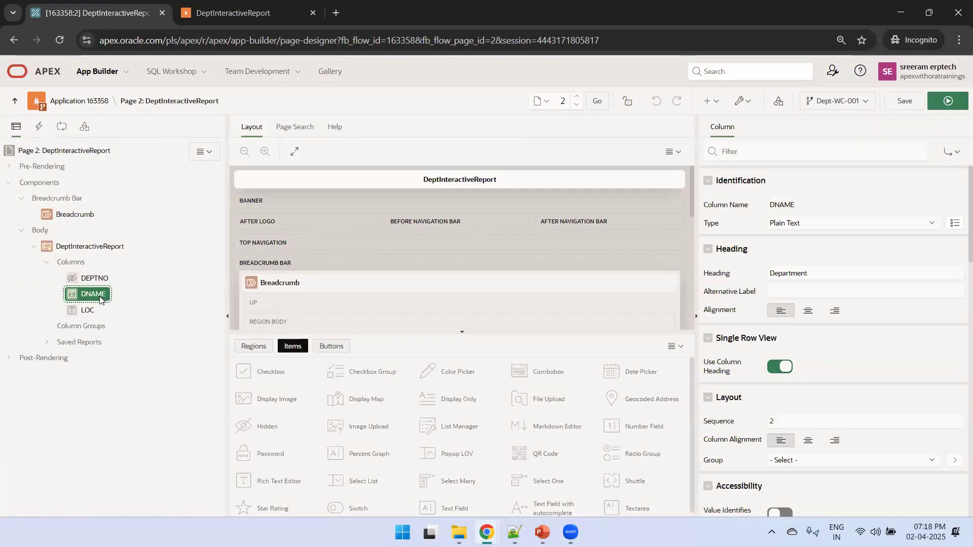
left_click(99, 279)
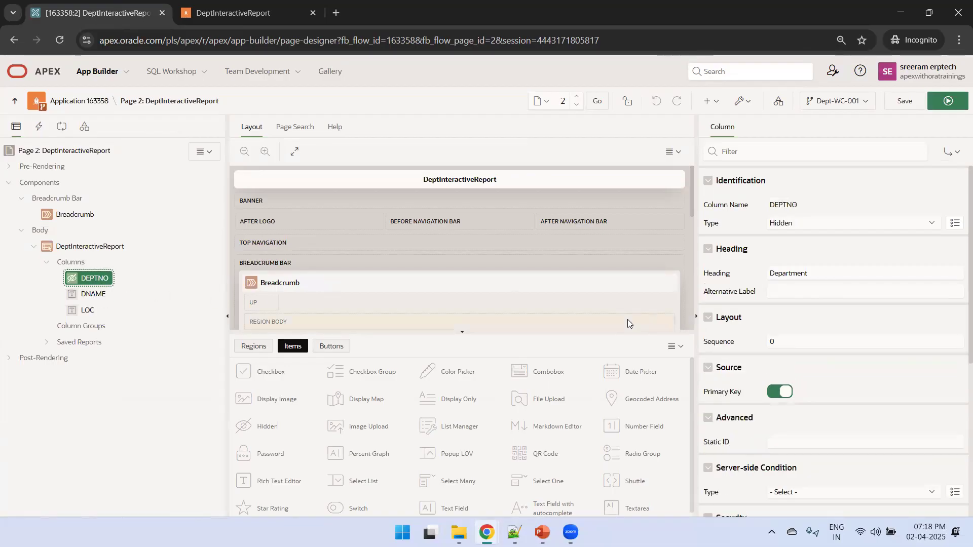
left_click(881, 223)
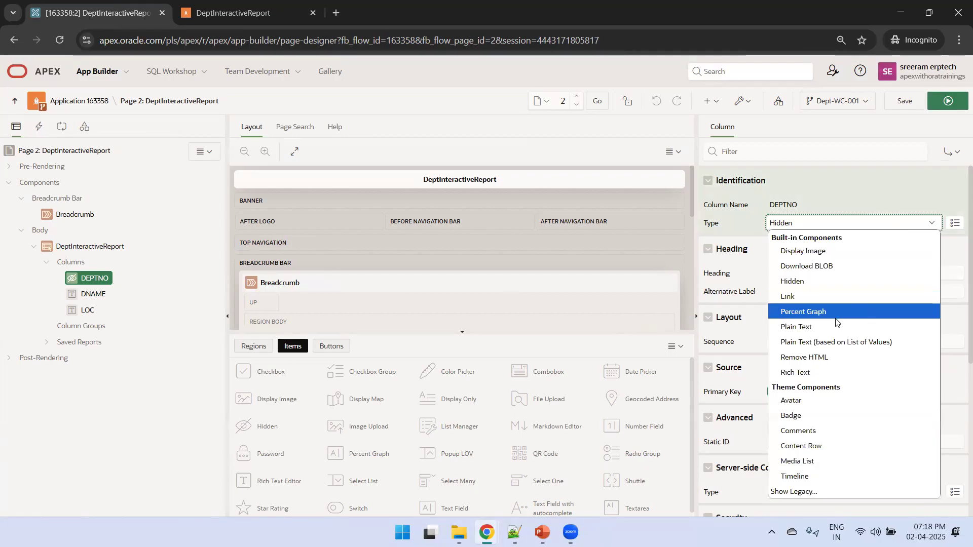
Set the heading of the LOC column in the DeptInteractiveReport region to "Location -New-Heading".
left_click(92, 311)
left_click(93, 314)
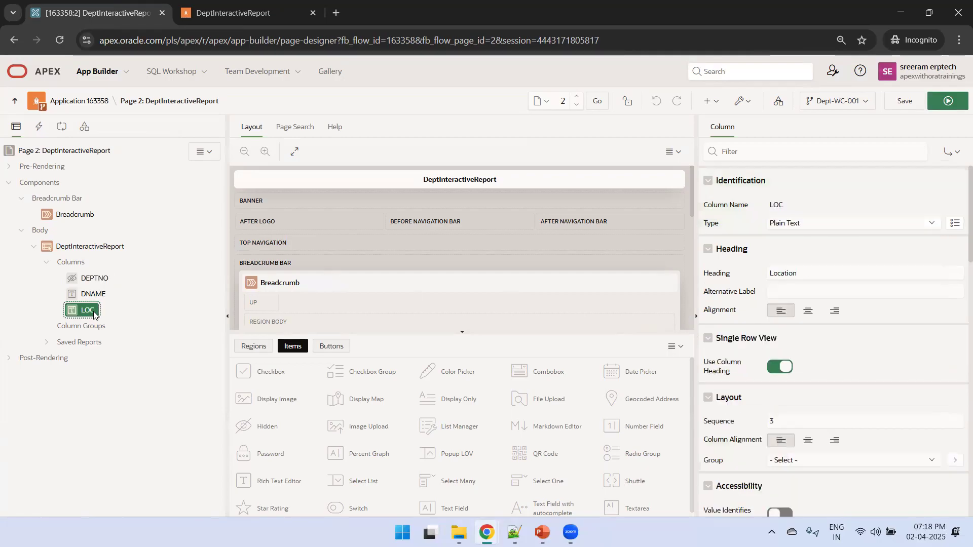
left_click(829, 277)
type("-")
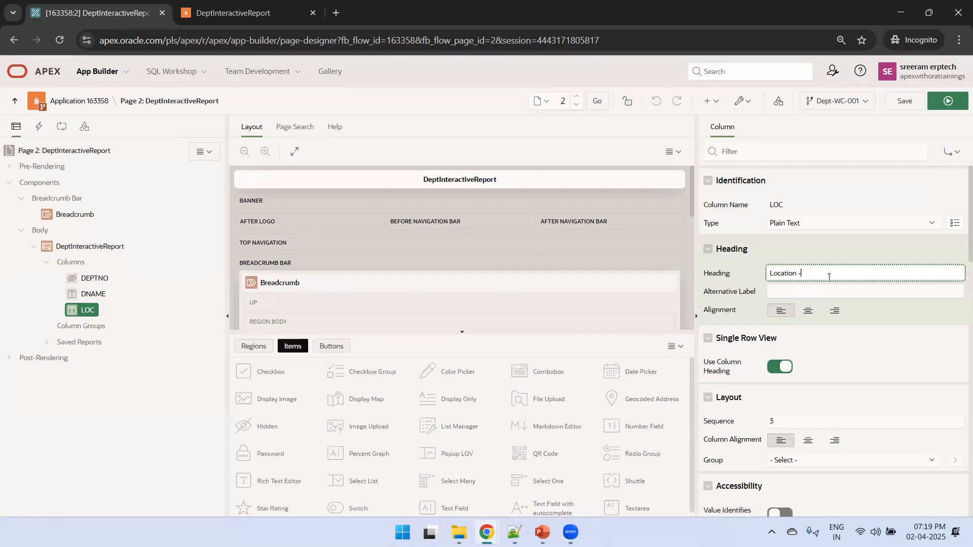
type("Mew-Heading")
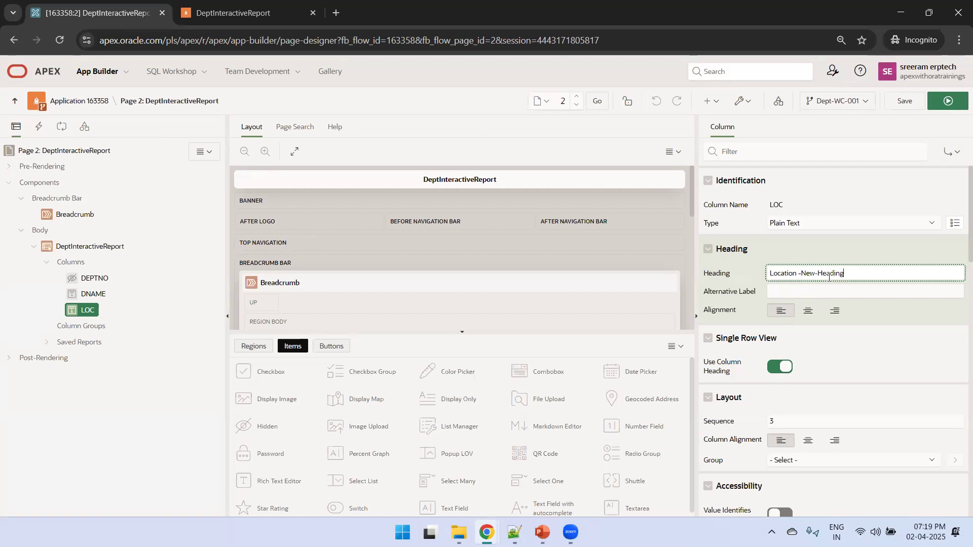
Save and run the page, sign in with the saved username and password, and check the report's location column heading.
left_click(946, 100)
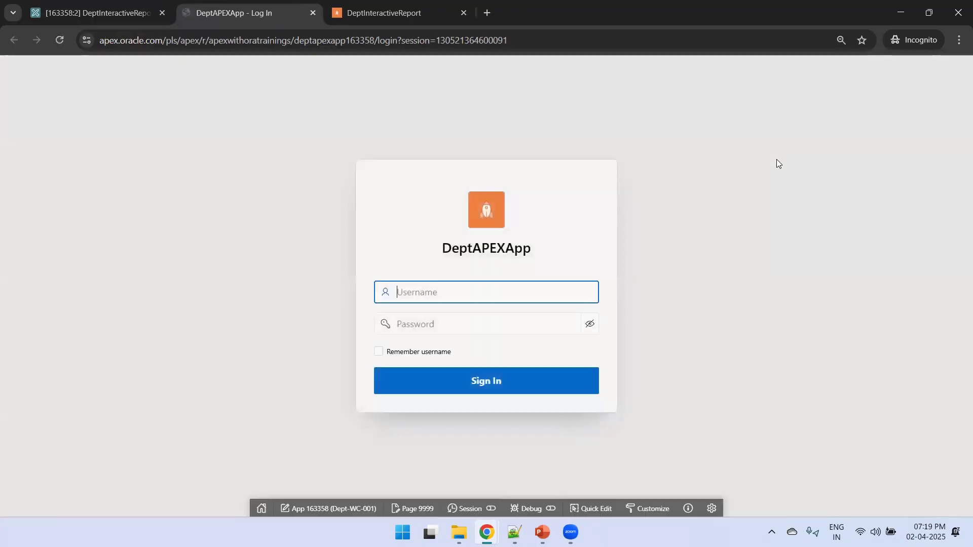
left_click(473, 293)
left_click(654, 305)
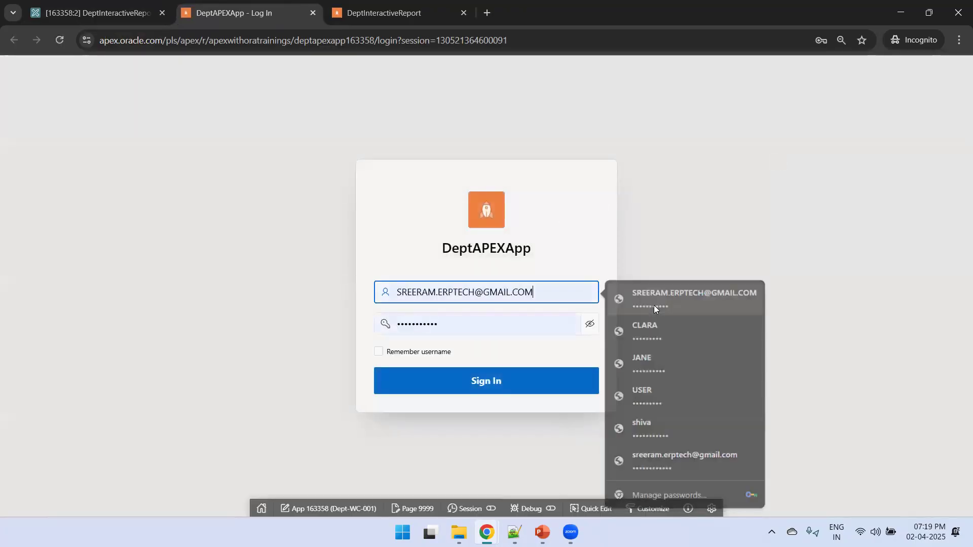
left_click(486, 381)
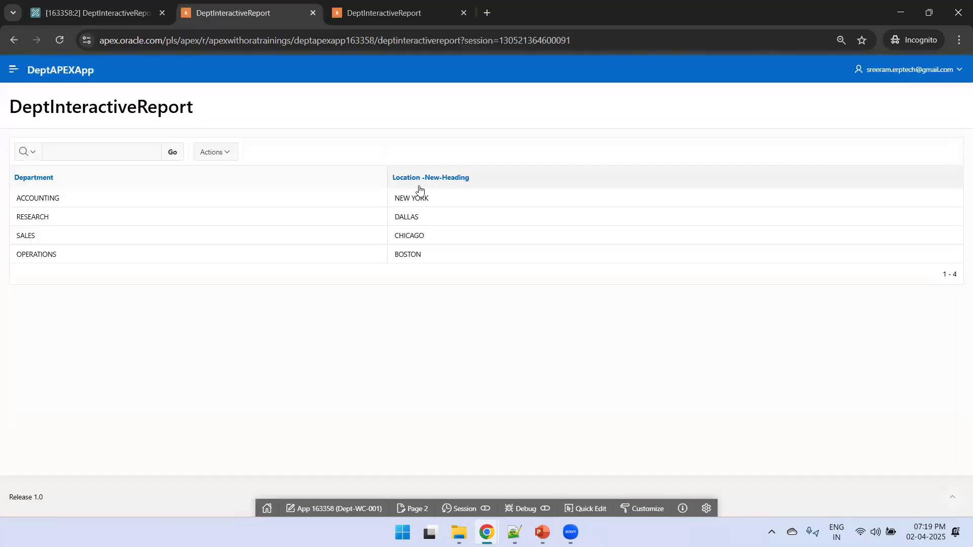
left_click(430, 182)
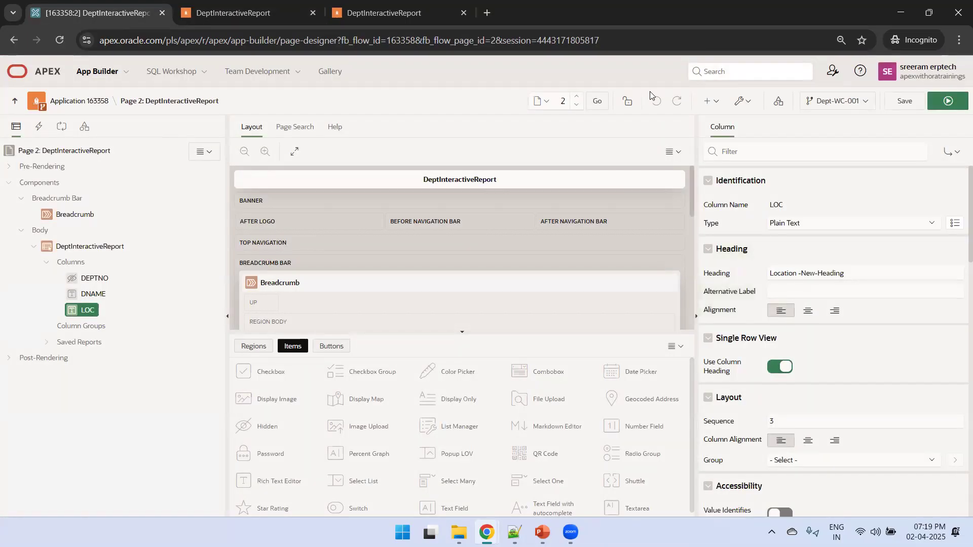
Switch to the Main version, run its report page, and compare the location heading with the working copy's report.
left_click(856, 102)
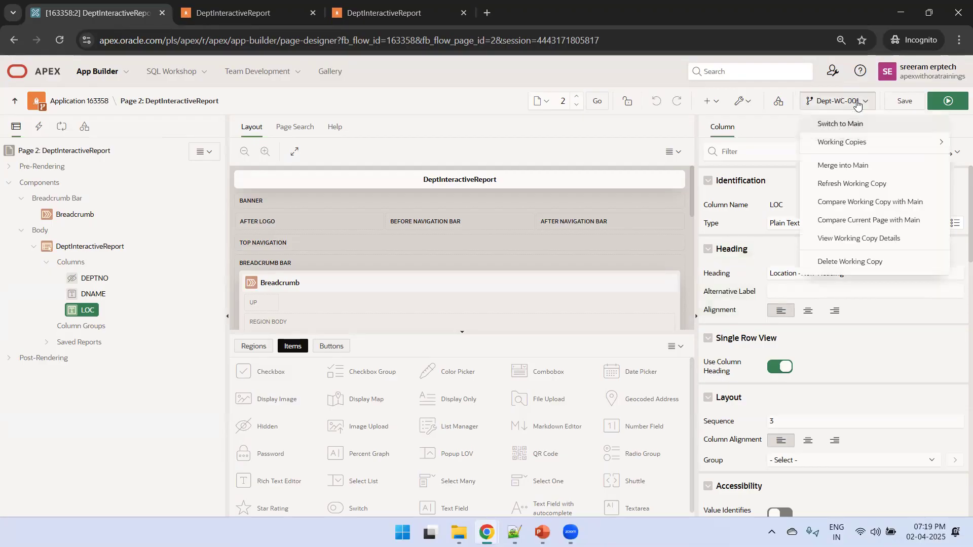
left_click(858, 127)
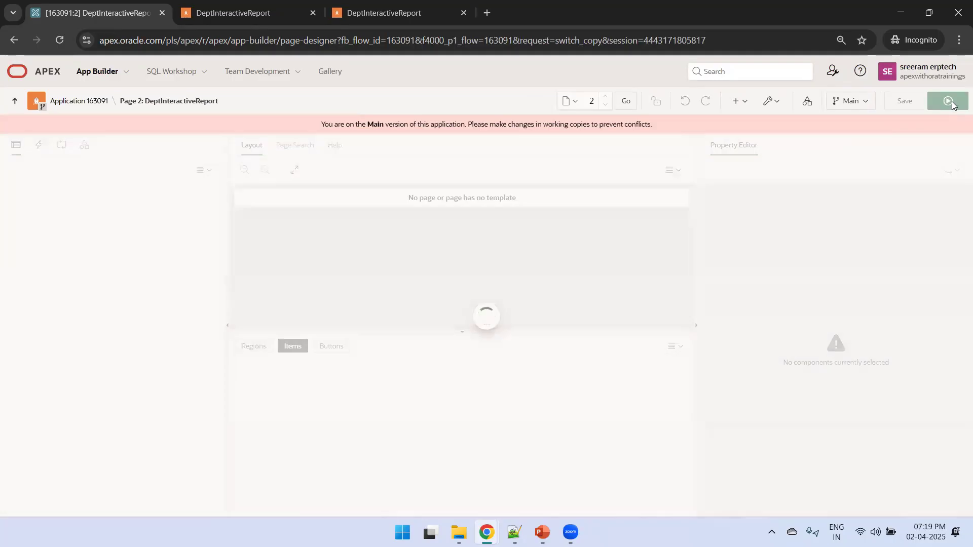
left_click(947, 101)
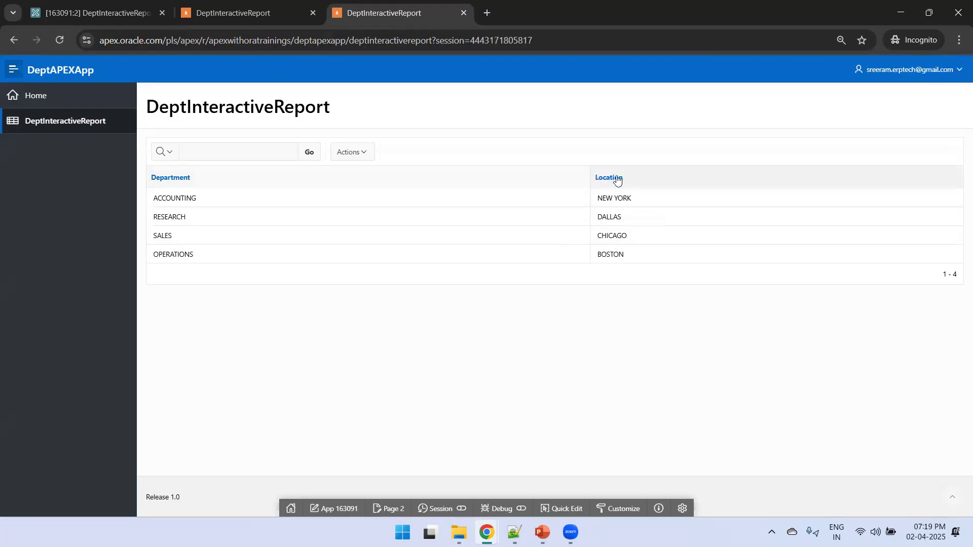
key("ctrl+shift+Tab")
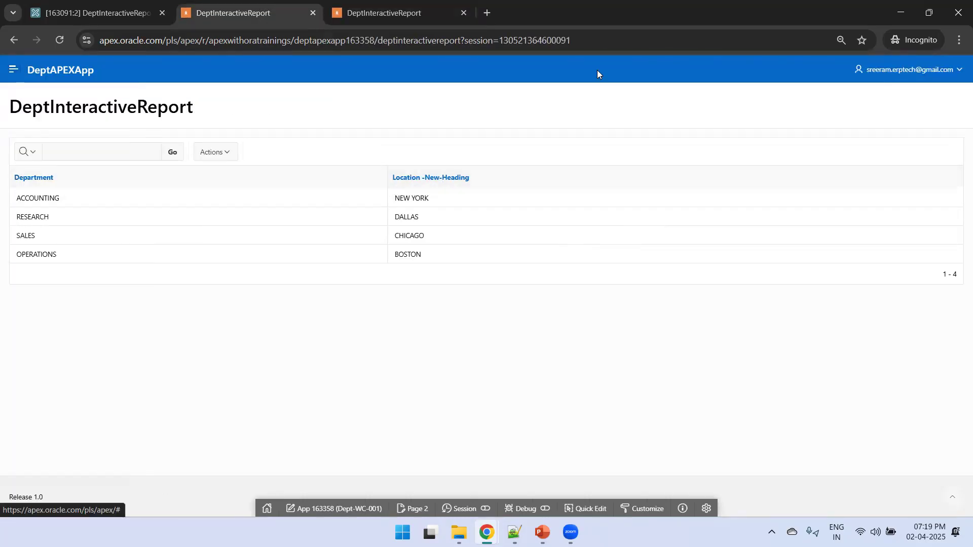
left_click(429, 17)
left_click(79, 13)
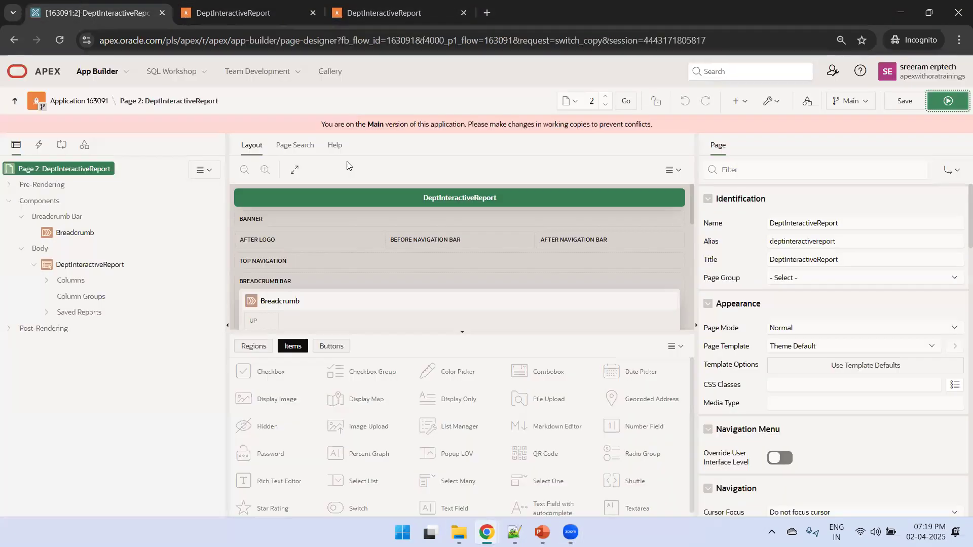
Return to the application home of the Main version and switch to the working copy Dept-WC-001.
left_click(81, 103)
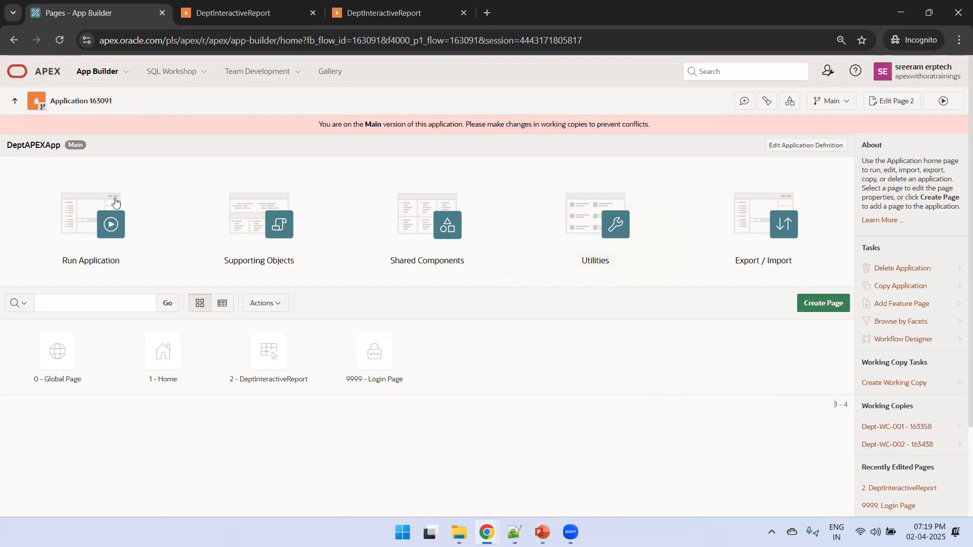
left_click(833, 111)
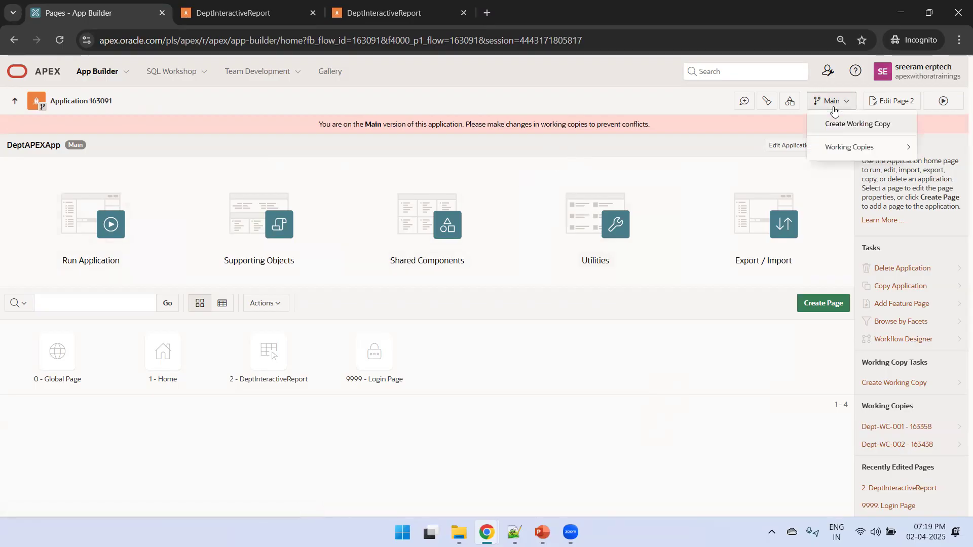
mouse_move(861, 147)
left_click(786, 152)
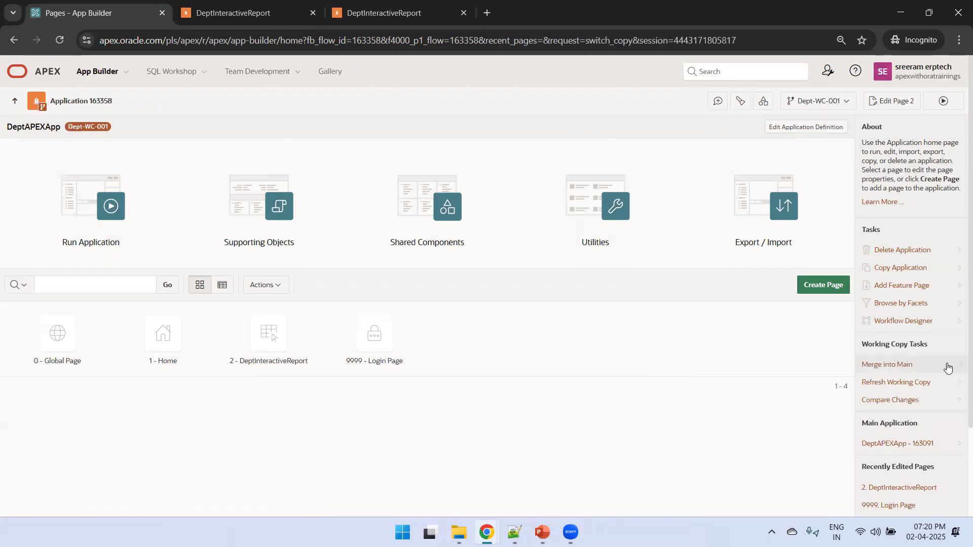
Compare Dept-WC-001 with Main and view the differences for the DeptInteractiveReport page.
left_click(878, 401)
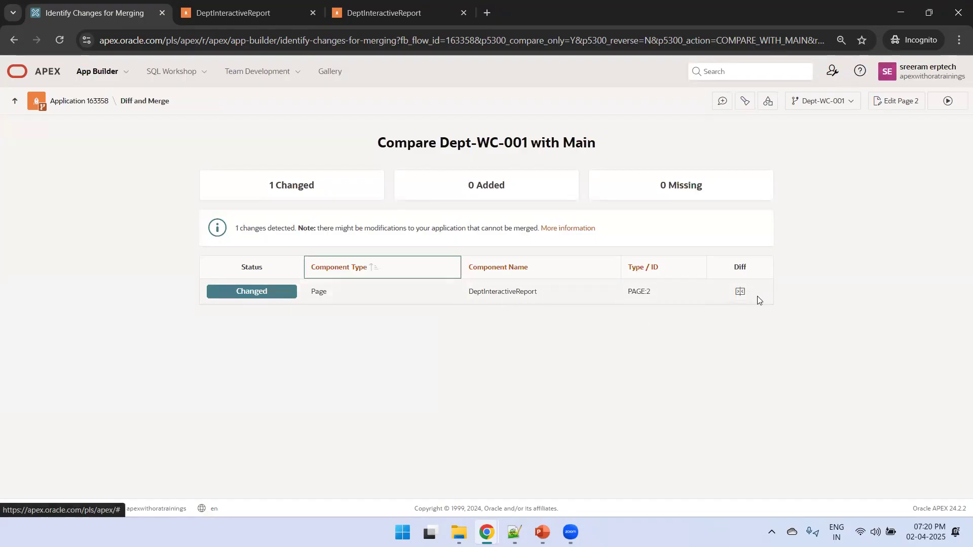
left_click(741, 293)
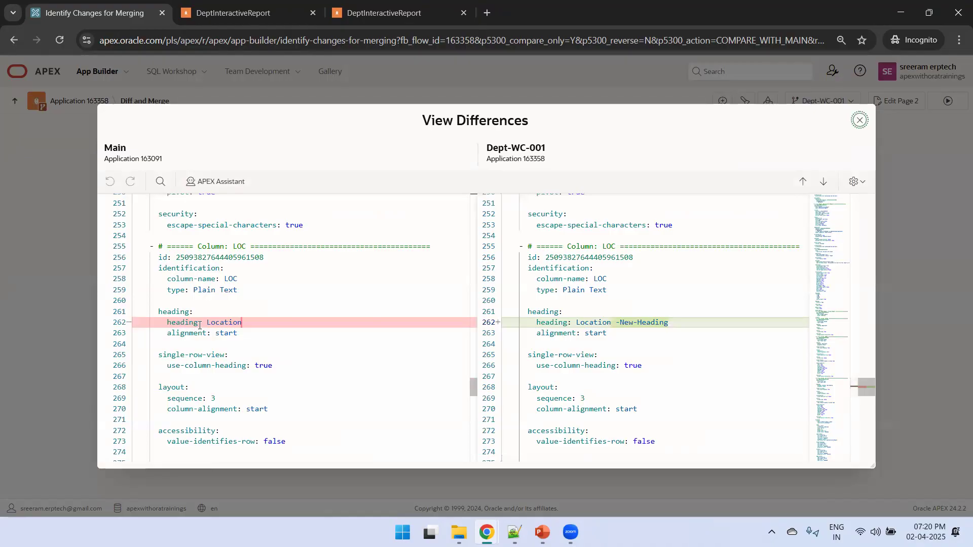
left_click(860, 120)
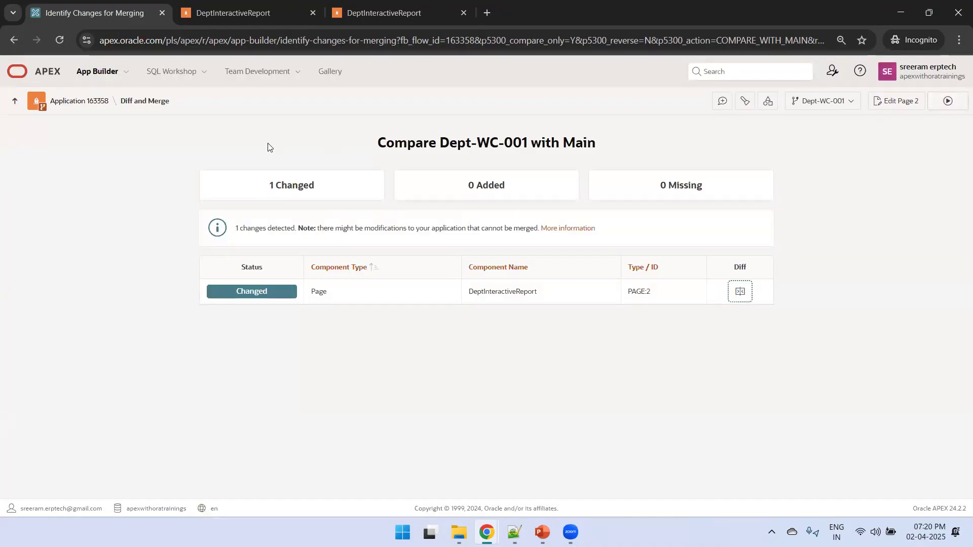
Merge the DeptInteractiveReport page change from Dept-WC-001 into Main, deleting the working copy after the merge.
left_click(86, 106)
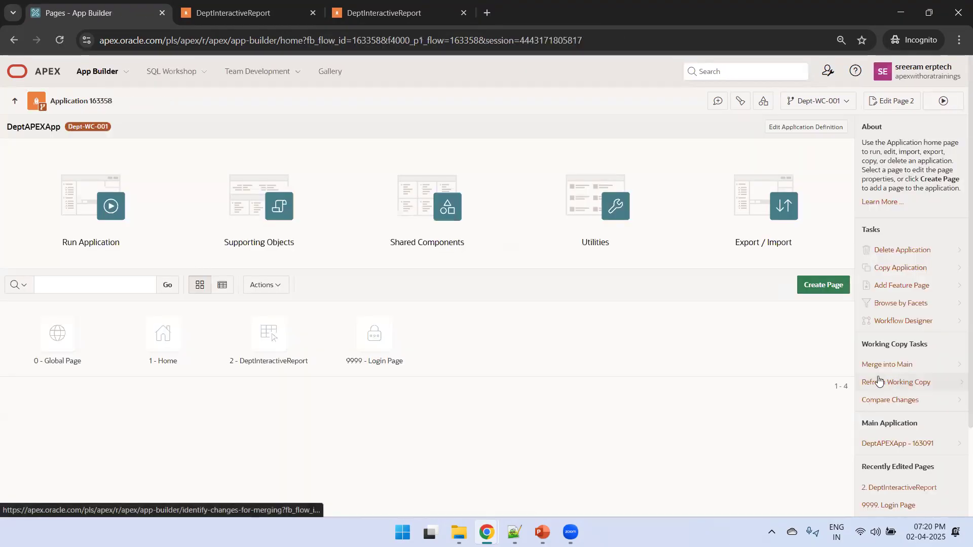
left_click(903, 368)
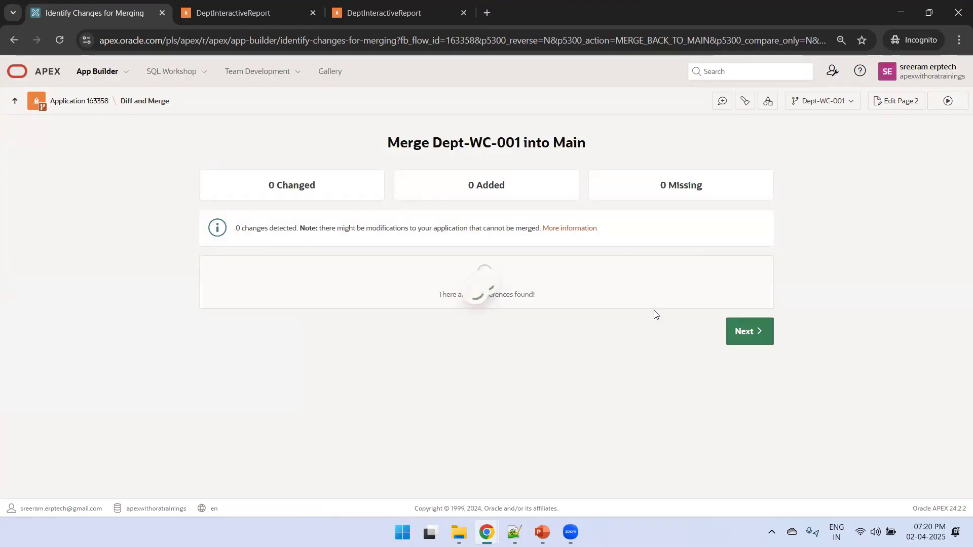
left_click(739, 329)
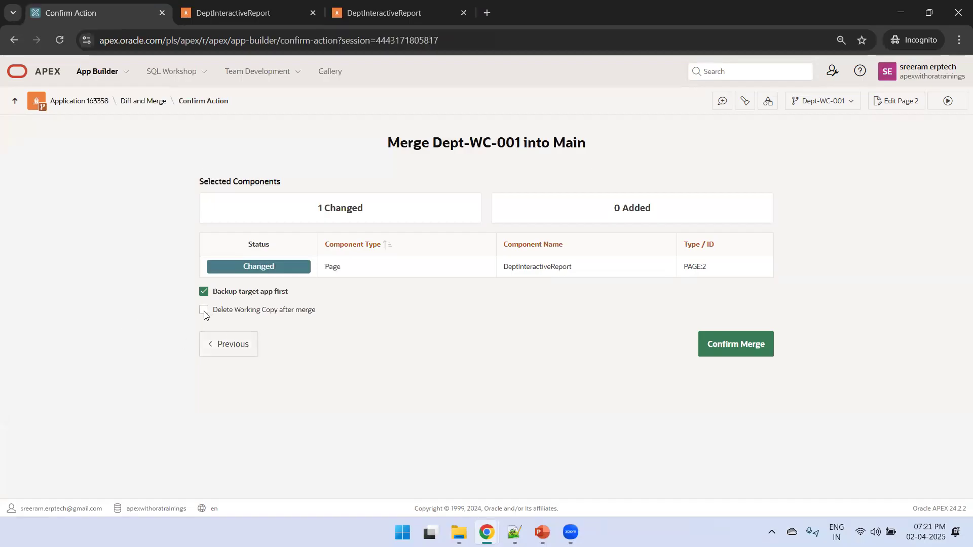
left_click(205, 311)
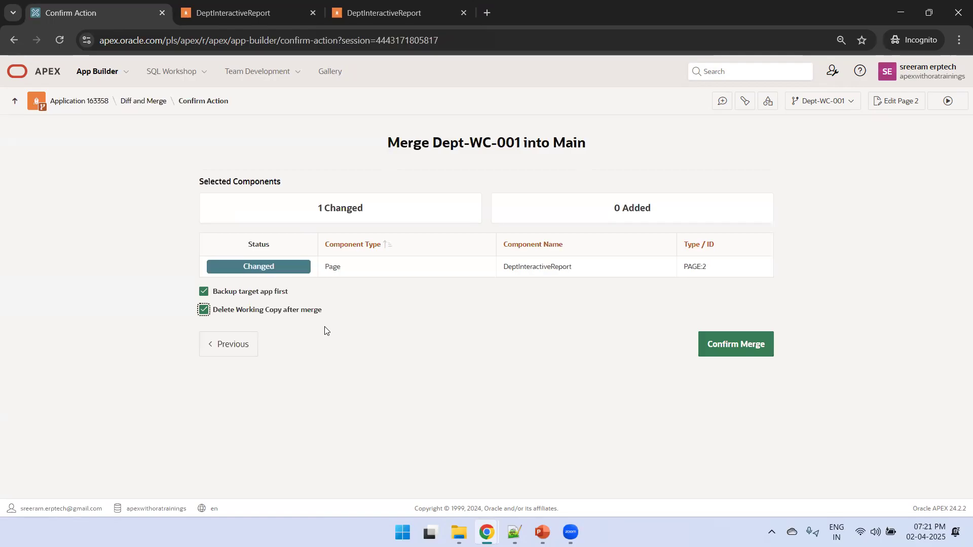
left_click(718, 356)
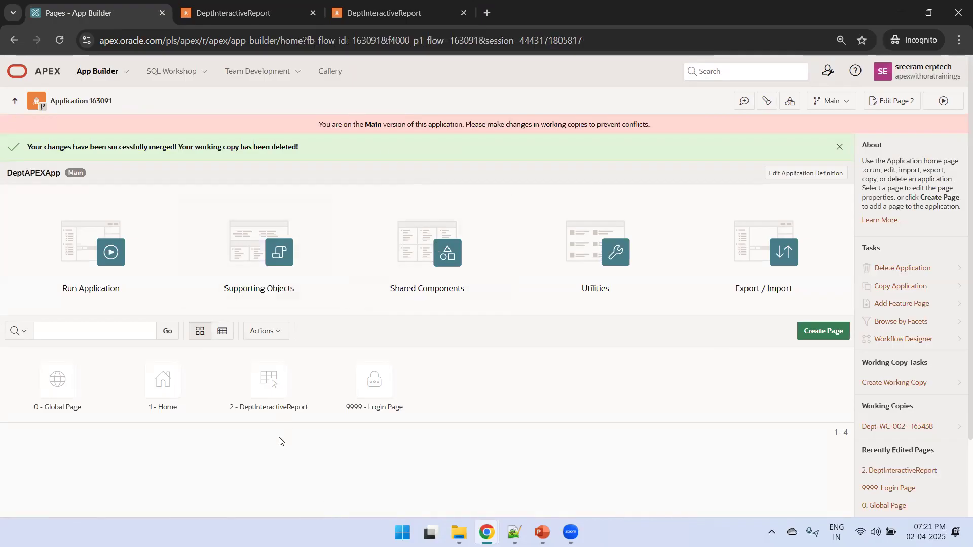
Open the DeptInteractiveReport page in Main and inspect the LOC column's heading.
left_click(262, 405)
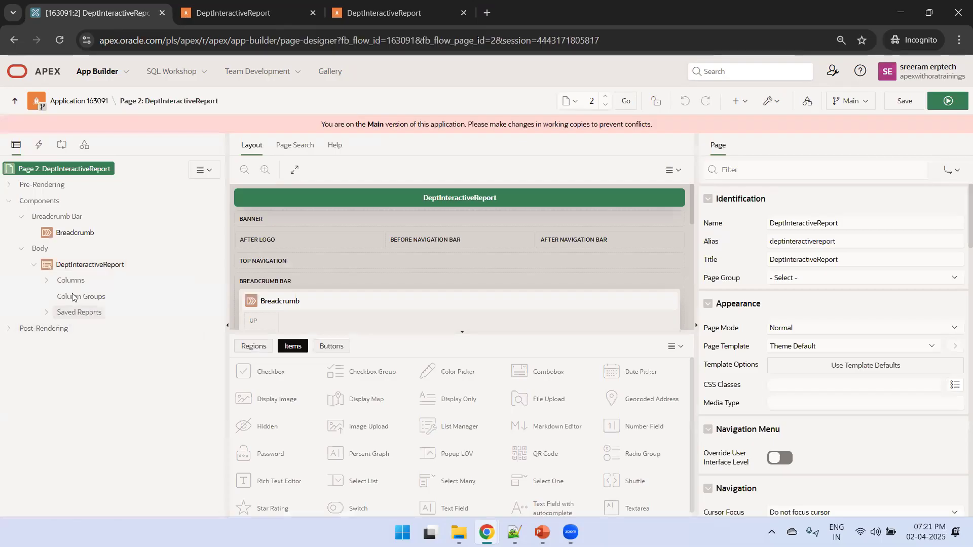
left_click(47, 280)
left_click(86, 327)
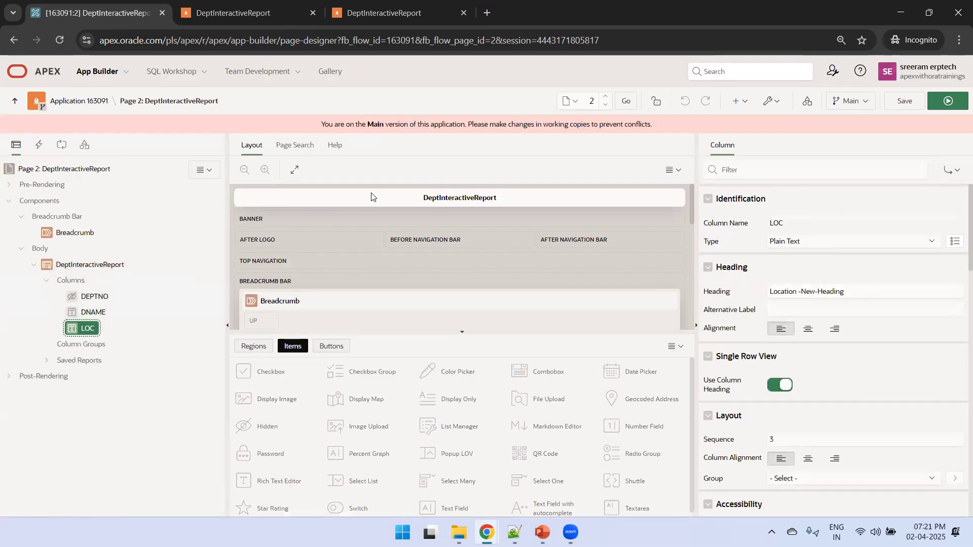
Switch to the working copy Dept-WC-002 and inspect the LOC column's heading on the DeptInteractiveReport page.
left_click(862, 103)
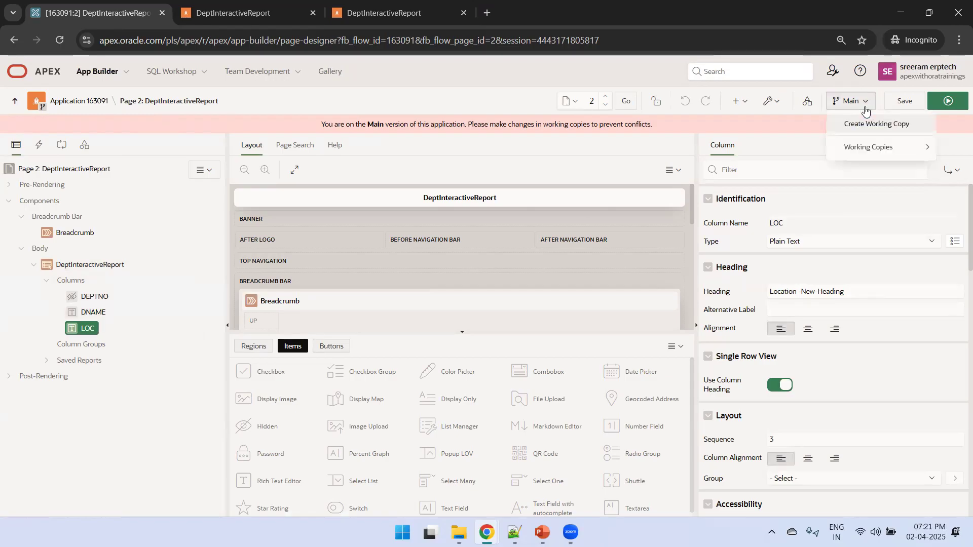
mouse_move(878, 152)
left_click(787, 154)
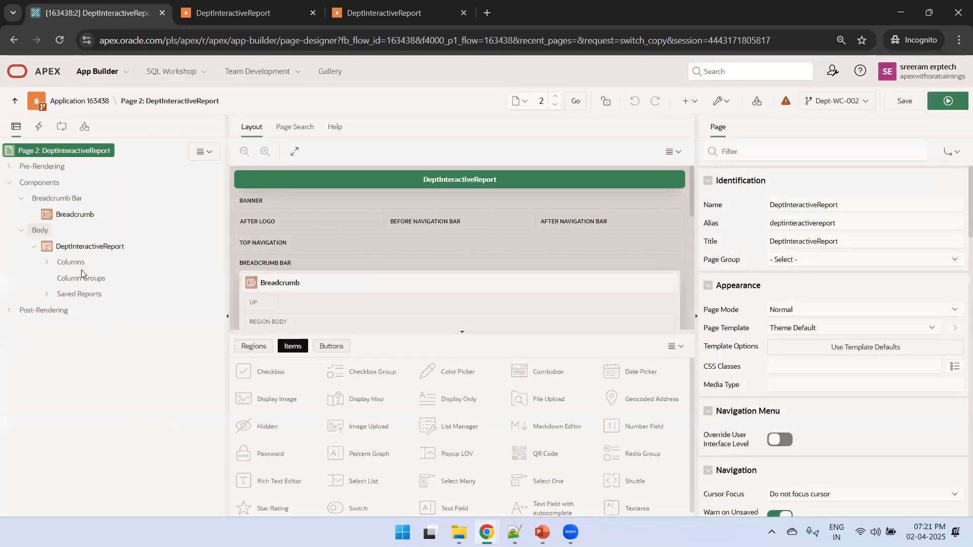
left_click(55, 265)
left_click(46, 262)
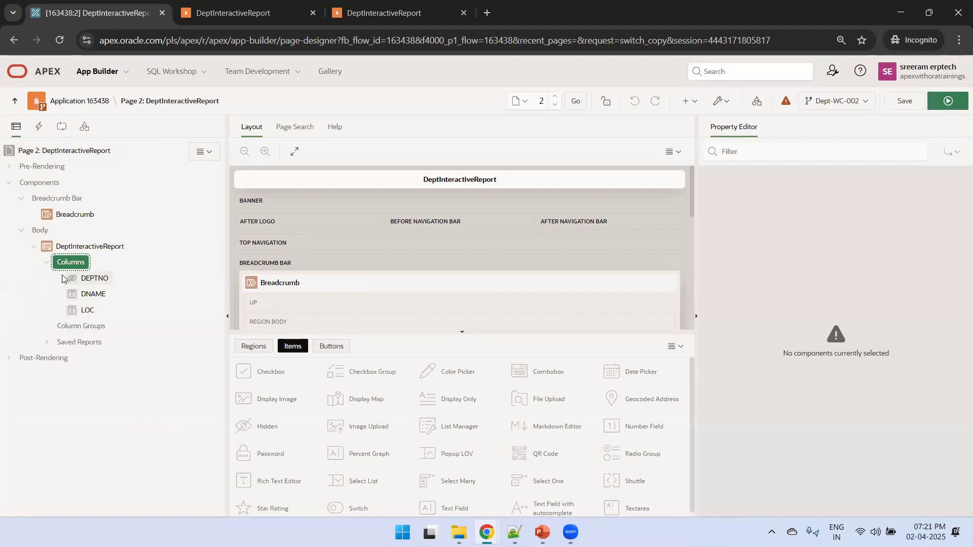
left_click(84, 312)
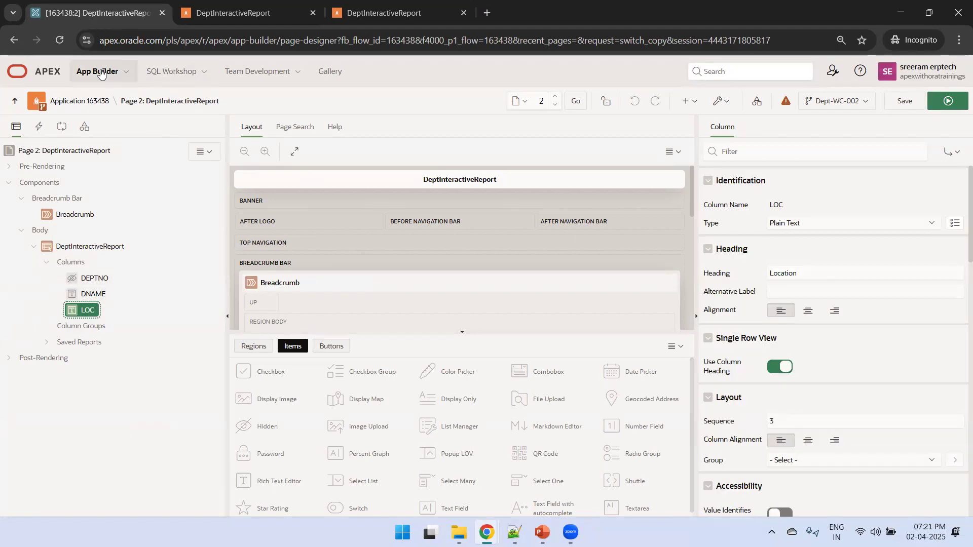
Refresh Dept-WC-002 from Main with the DeptInteractiveReport page change after reviewing its differences, keeping the target app backup enabled.
left_click(71, 101)
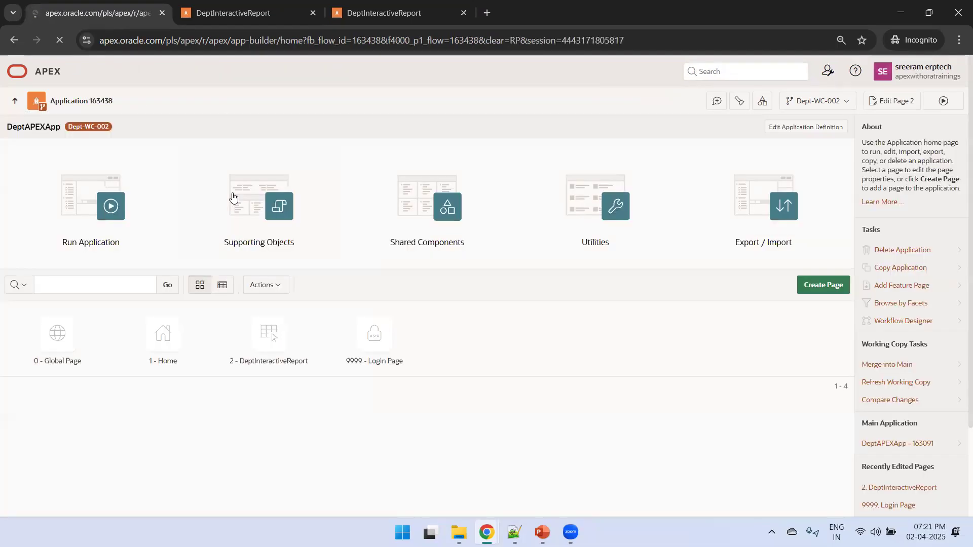
left_click(902, 383)
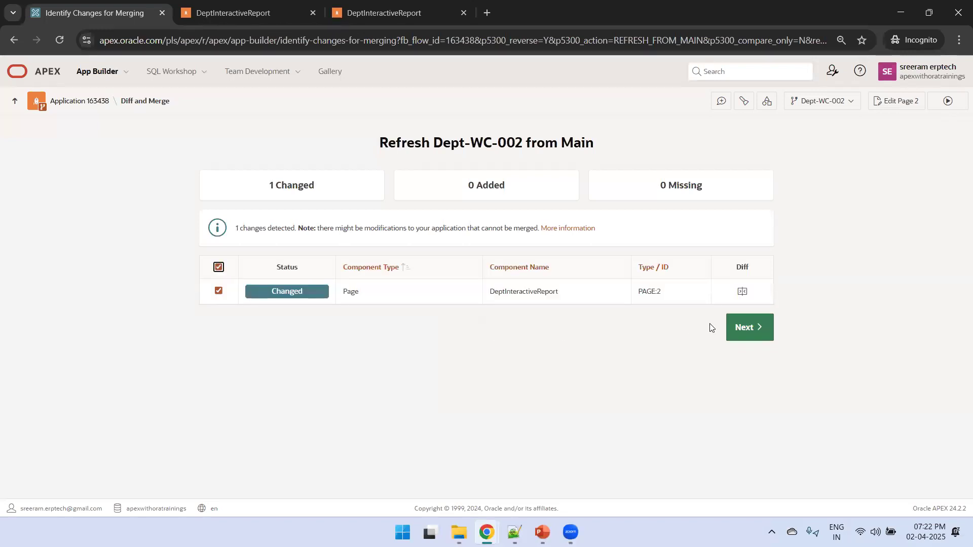
left_click(741, 291)
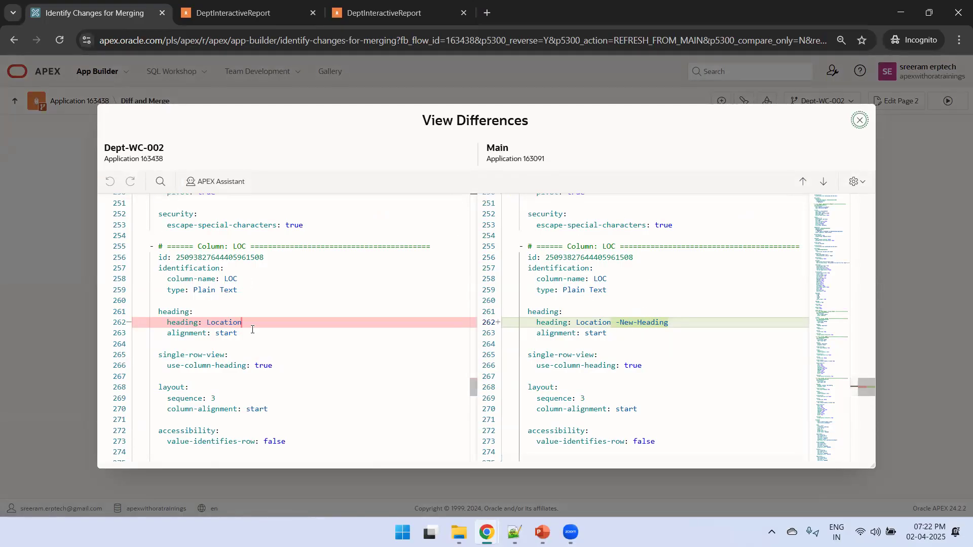
left_click(859, 120)
left_click(752, 329)
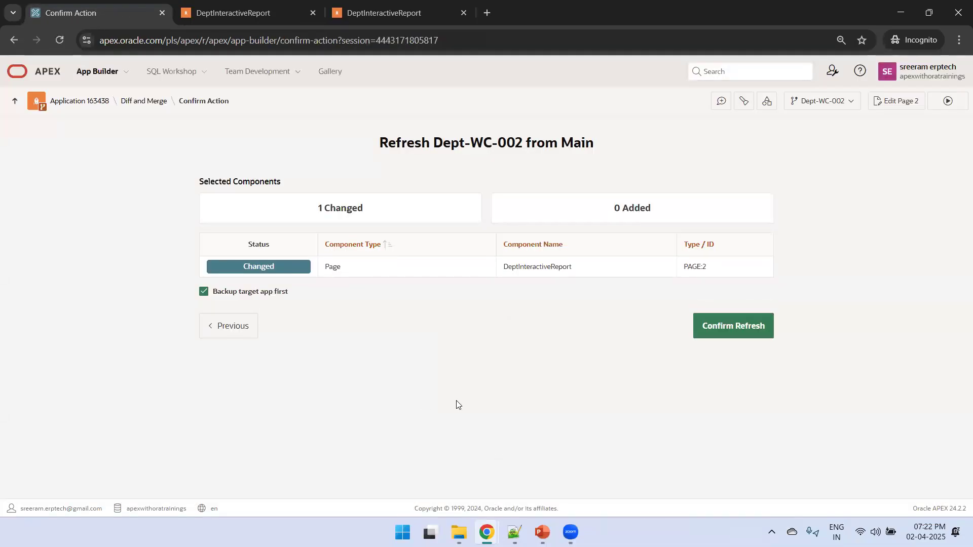
left_click(728, 329)
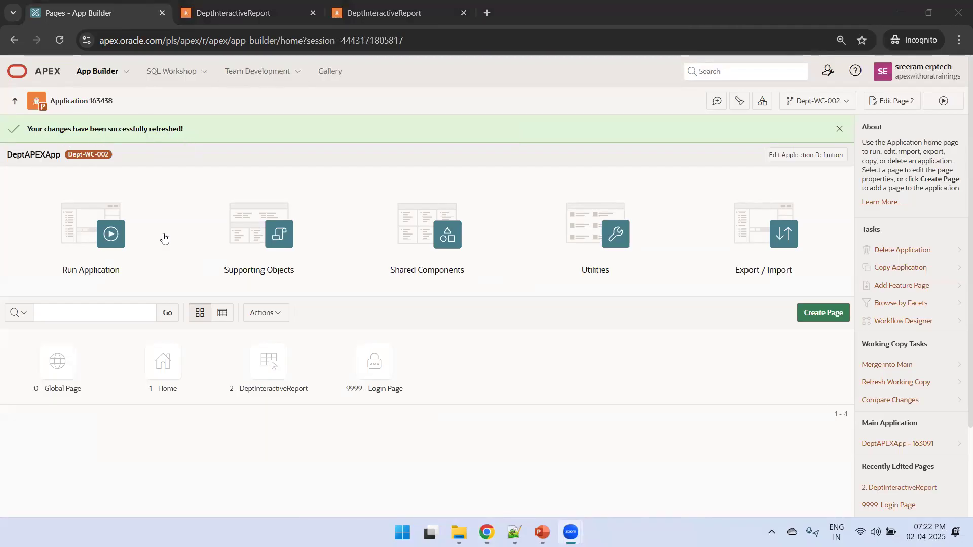
Open the DeptInteractiveReport page in the refreshed Dept-WC-002, check the LOC column's heading, and return to the application home.
left_click(299, 372)
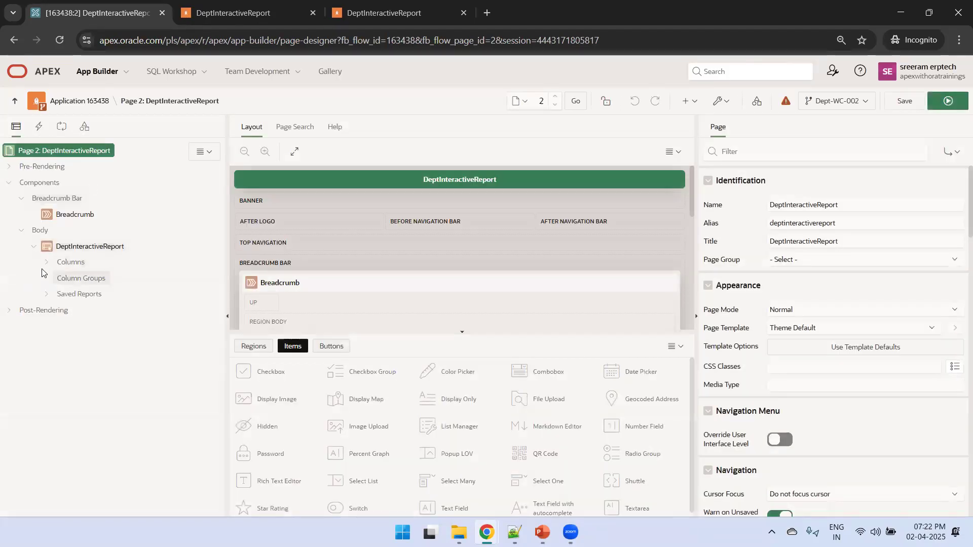
left_click(46, 263)
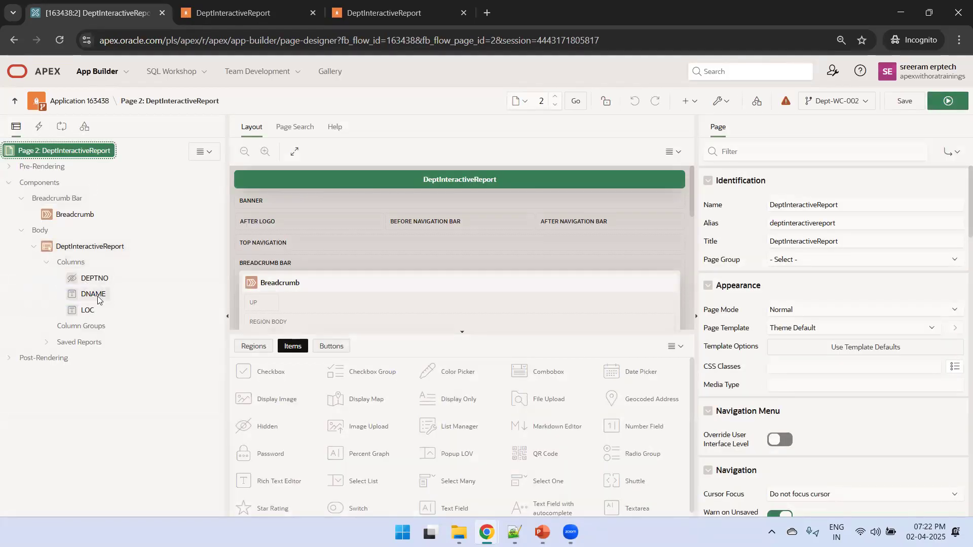
left_click(89, 311)
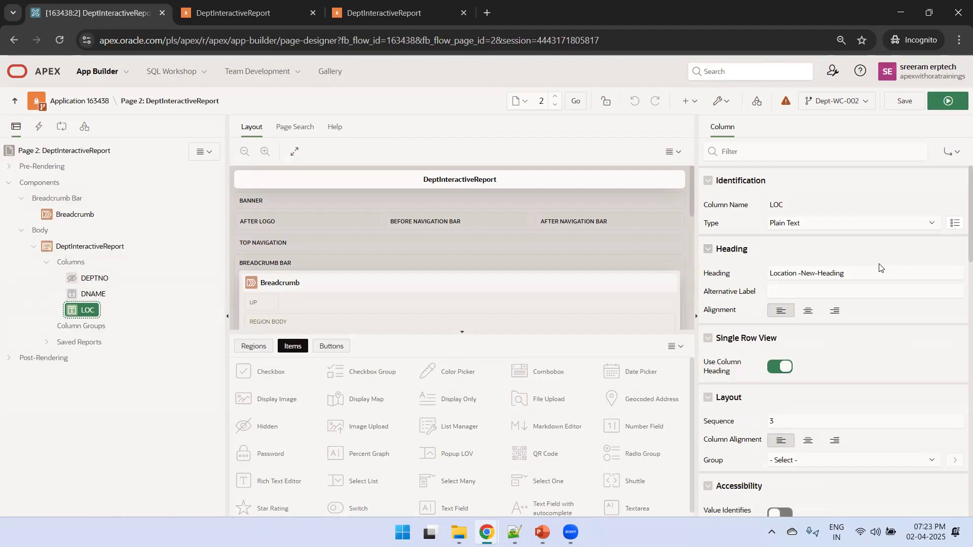
left_click(96, 101)
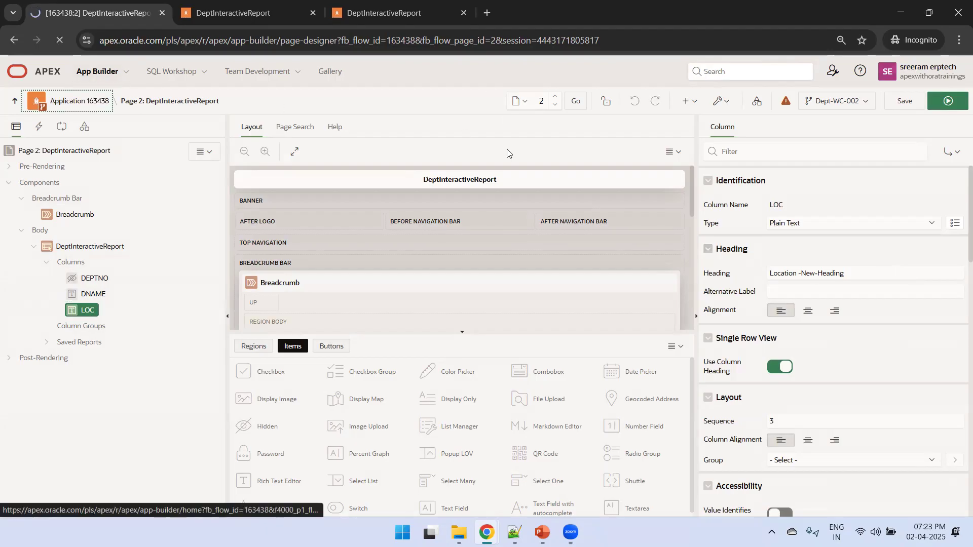